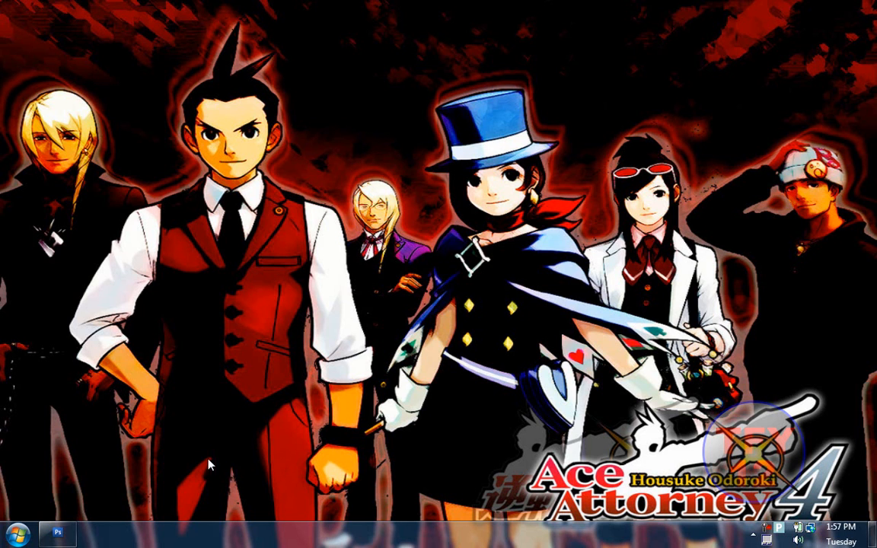
Bring Photoshop forward and restore black foreground with white background colours
{"action": "left_click", "coordinate": [67, 542]}
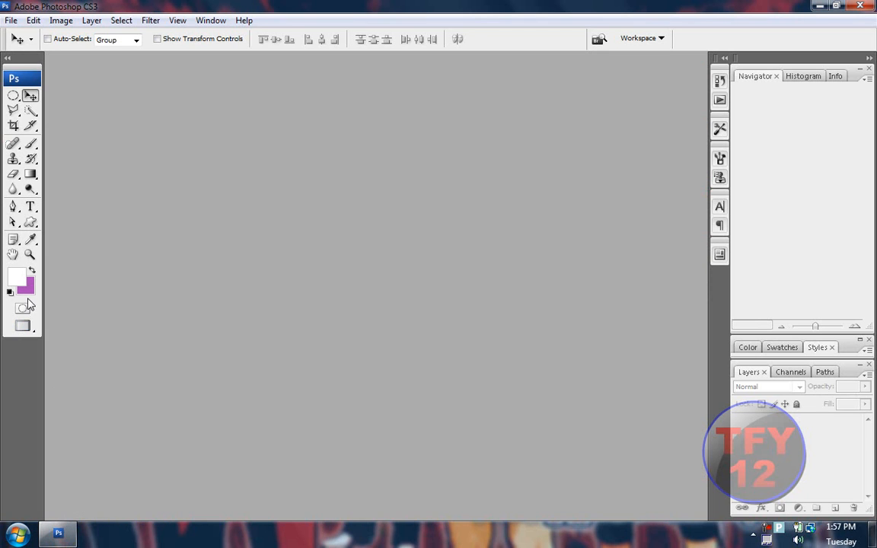
{"action": "left_click", "coordinate": [25, 287]}
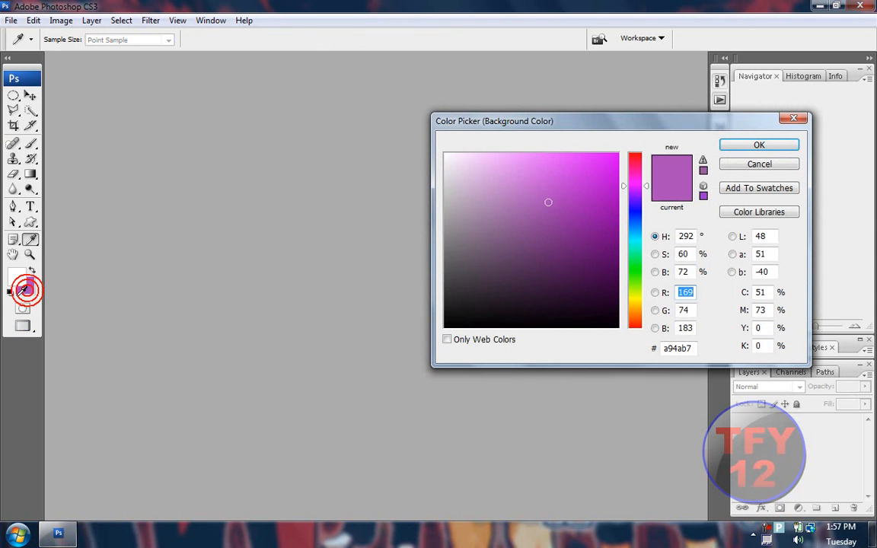
{"action": "left_click", "coordinate": [567, 320]}
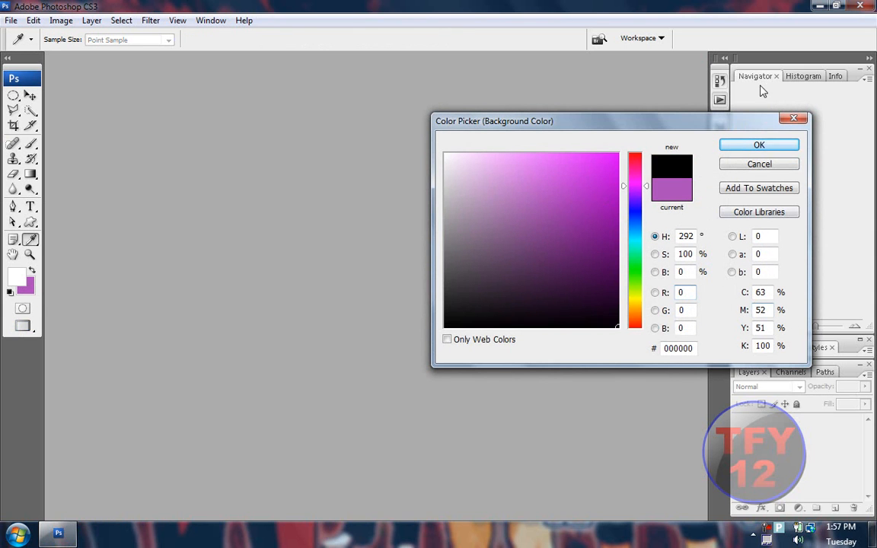
{"action": "left_click", "coordinate": [759, 145]}
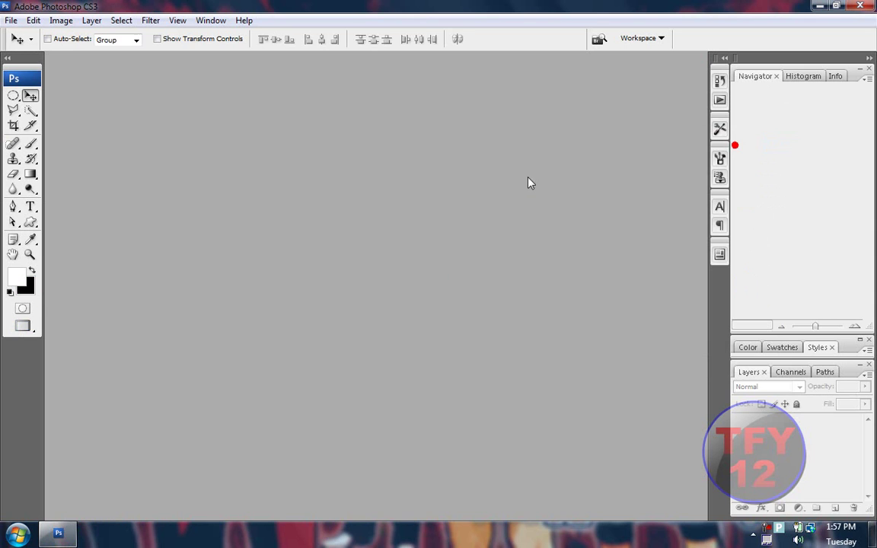
{"action": "left_click", "coordinate": [32, 272]}
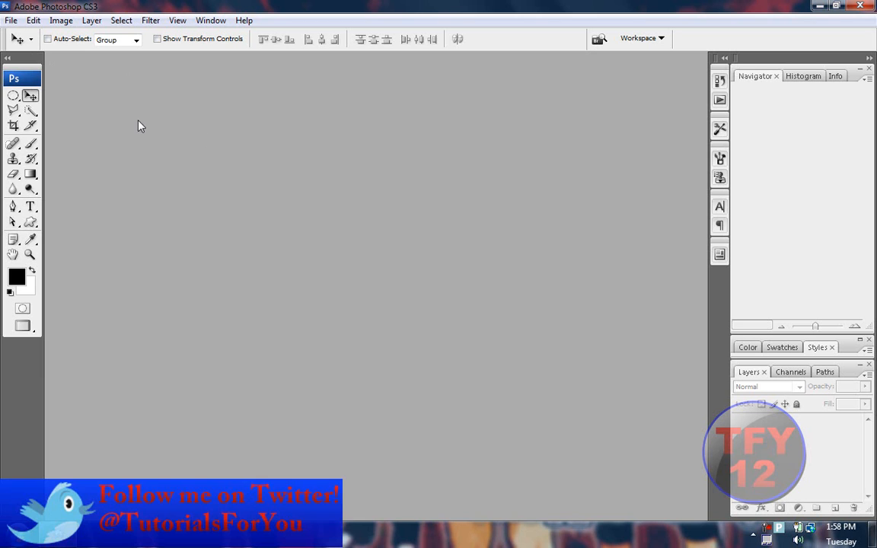
Create a new 500 by 500 pixel document via File > New
{"action": "left_click", "coordinate": [12, 21]}
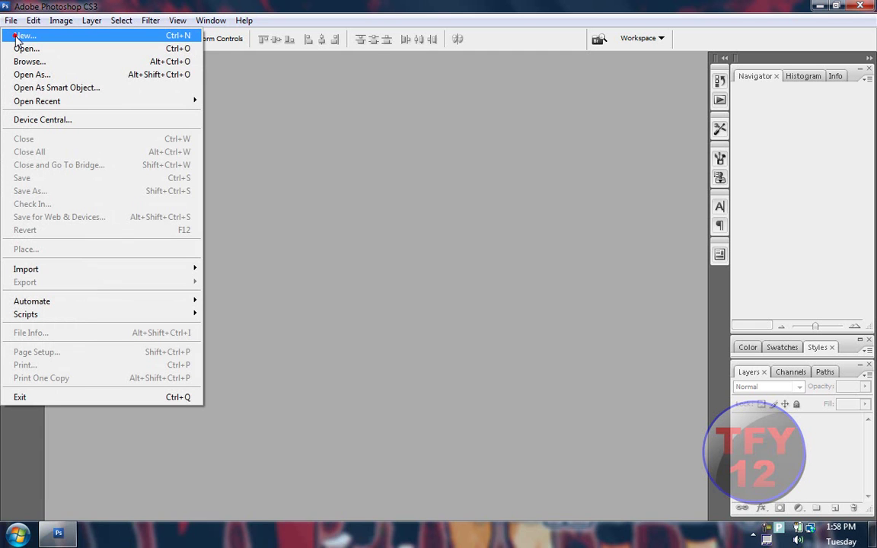
{"action": "left_click", "coordinate": [19, 36]}
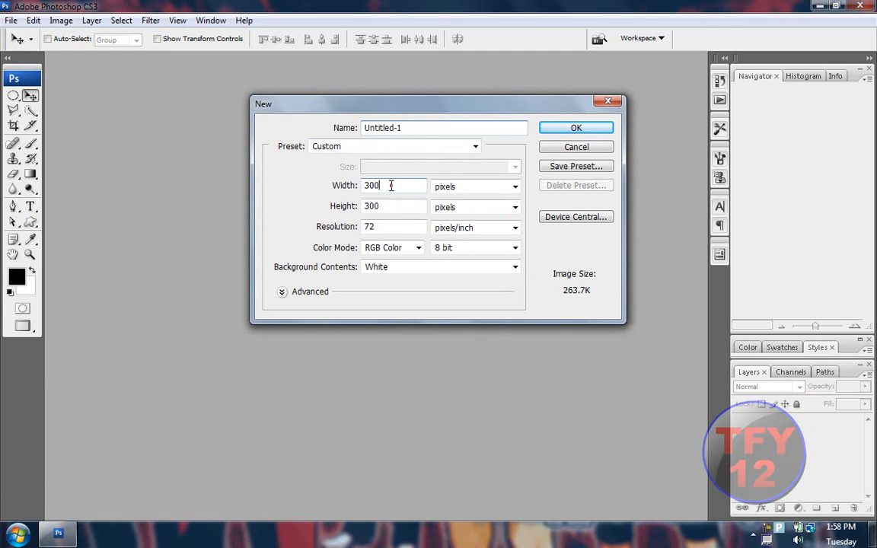
{"action": "double_click", "coordinate": [377, 186]}
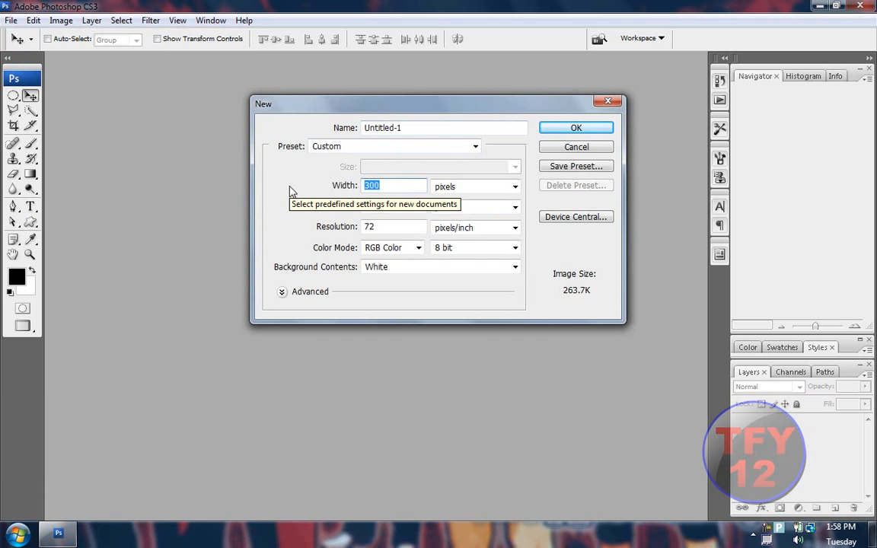
{"action": "type", "text": "5"}
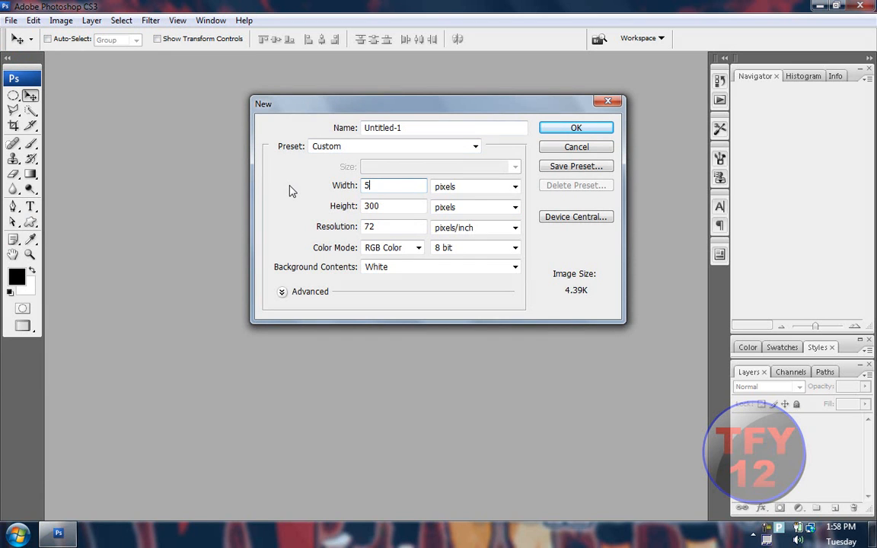
{"action": "key", "text": "BackSpace"}
{"action": "type", "text": "00"}
{"action": "left_click_drag", "start_coordinate": [388, 185], "coordinate": [358, 185]}
{"action": "type", "text": "500"}
{"action": "key", "text": "Tab"}
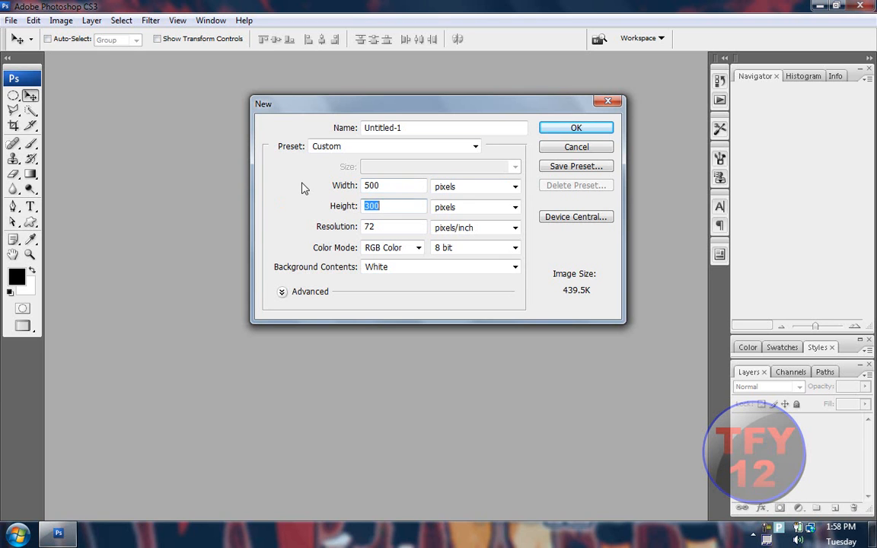
{"action": "type", "text": "500"}
{"action": "key", "text": "Return"}
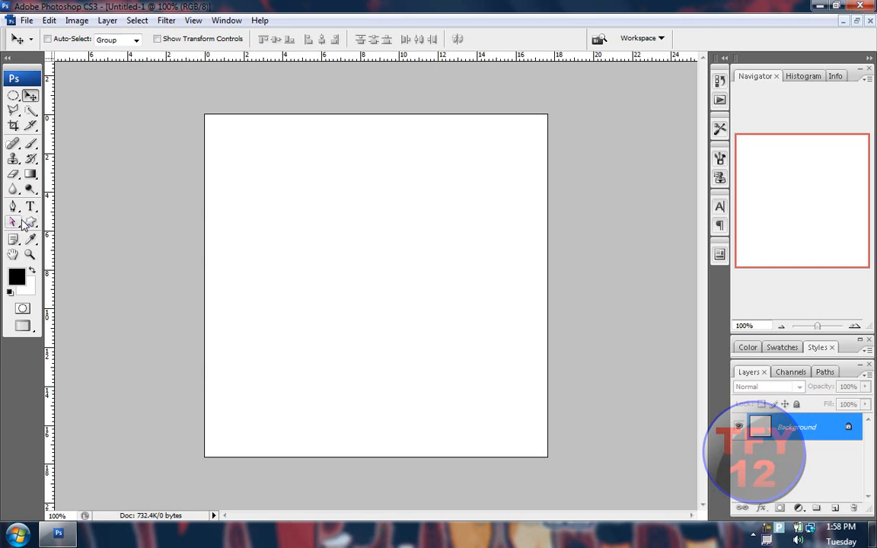
Draw a black rounded rectangle (radius 40 px) filling nearly the whole canvas
{"action": "left_click", "coordinate": [26, 222]}
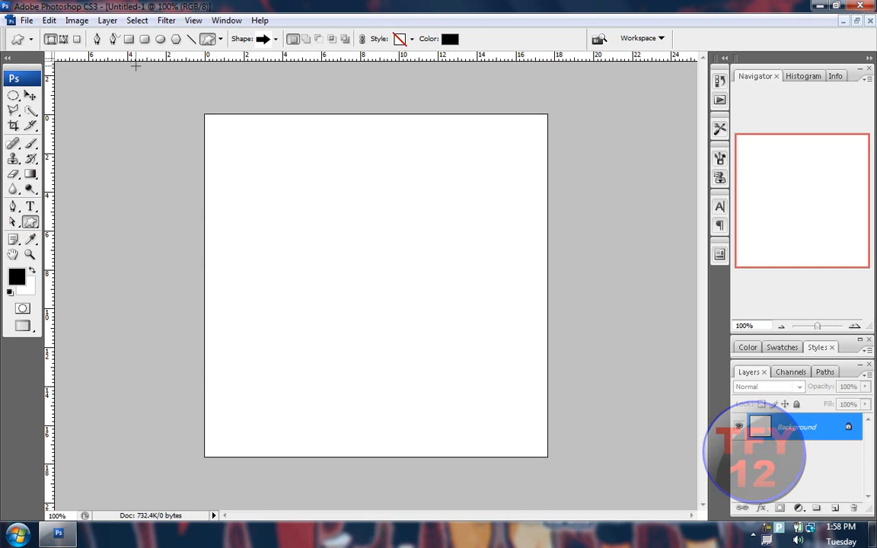
{"action": "left_click", "coordinate": [161, 39]}
{"action": "left_click", "coordinate": [144, 39]}
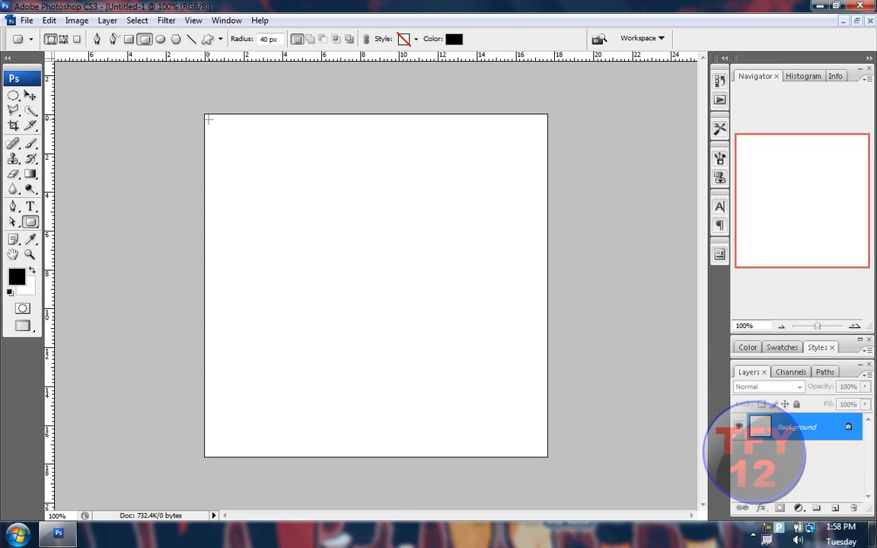
{"action": "mouse_move", "coordinate": [206, 119]}
{"action": "left_mouse_down"}
{"action": "mouse_move", "coordinate": [559, 473]}
{"action": "mouse_move", "coordinate": [544, 451]}
{"action": "left_mouse_up"}
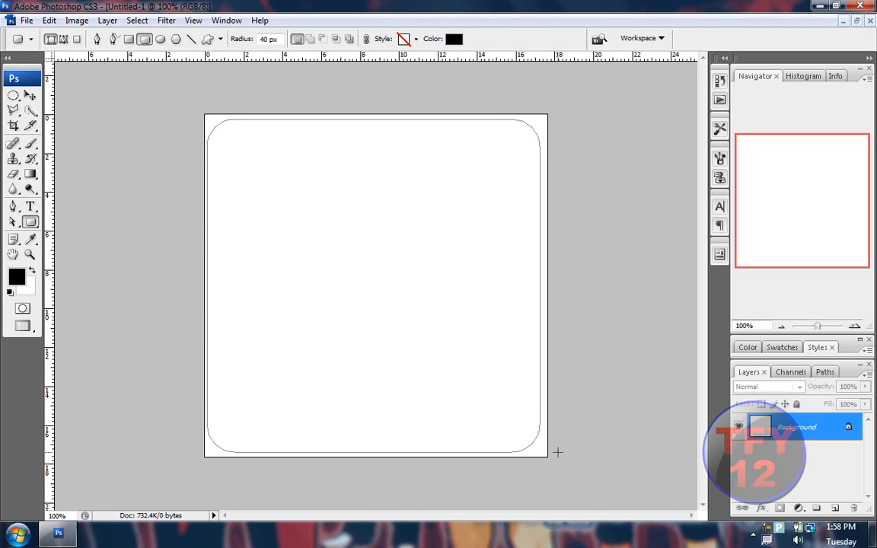
{"action": "mouse_move", "coordinate": [544, 451]}
{"action": "left_mouse_down"}
{"action": "mouse_move", "coordinate": [585, 460]}
{"action": "mouse_move", "coordinate": [579, 451]}
{"action": "left_mouse_up"}
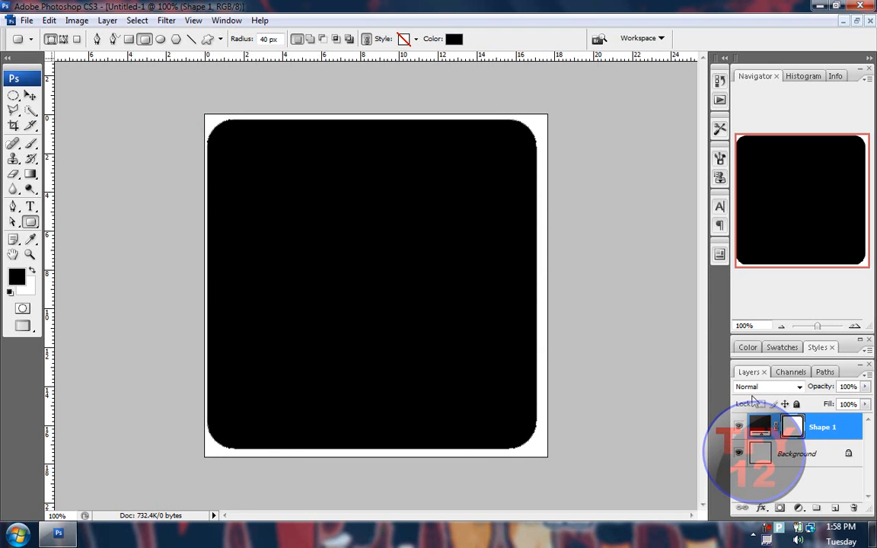
Add a Gradient Overlay and set its left stop to a darkened pink-purple
{"action": "left_click", "coordinate": [762, 508]}
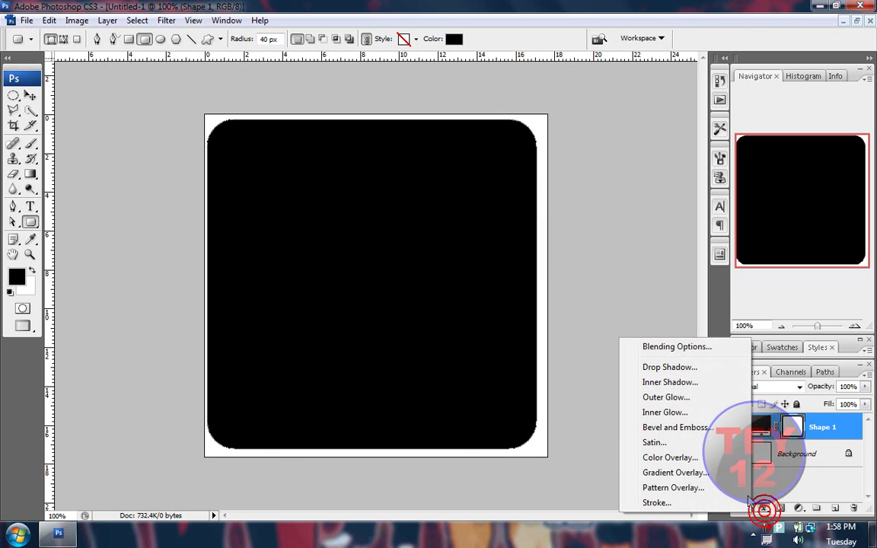
{"action": "left_click", "coordinate": [676, 473]}
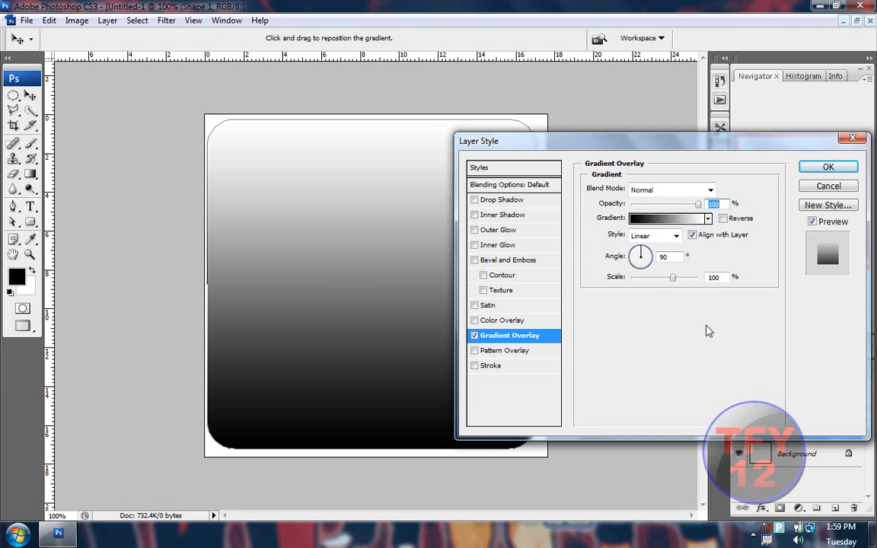
{"action": "left_click", "coordinate": [647, 220]}
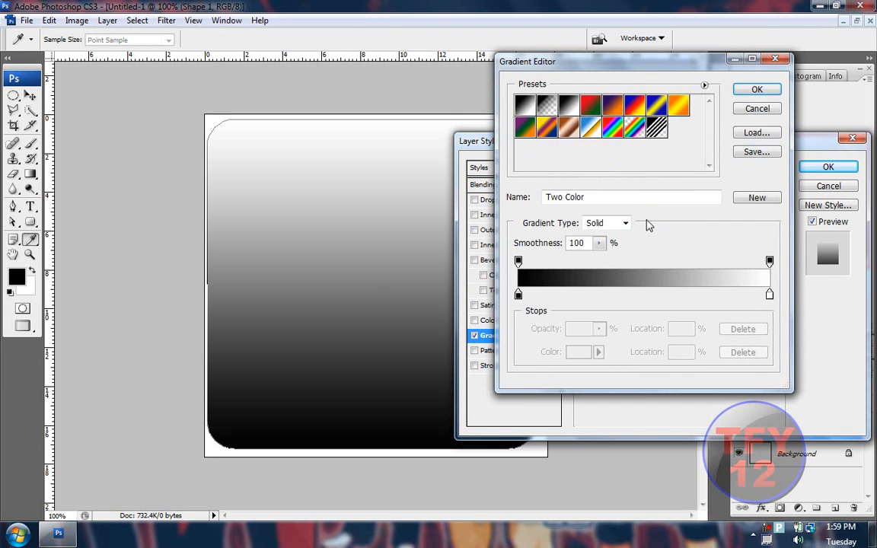
{"action": "double_click", "coordinate": [519, 295]}
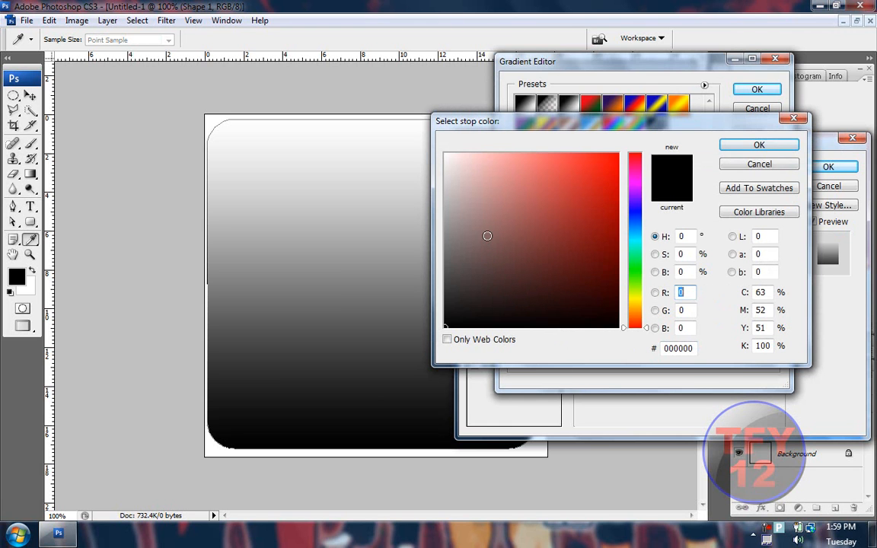
{"action": "left_click_drag", "start_coordinate": [634, 199], "coordinate": [636, 183]}
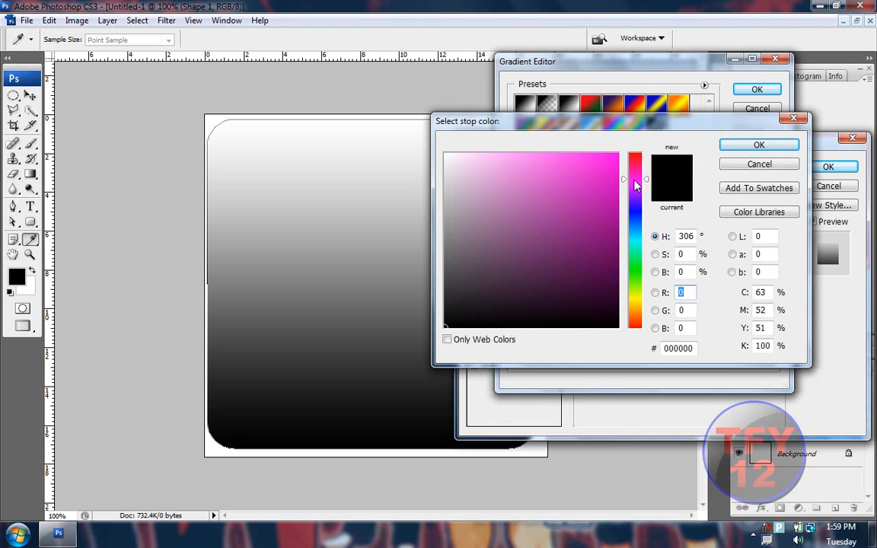
{"action": "left_click_drag", "start_coordinate": [508, 177], "coordinate": [533, 153]}
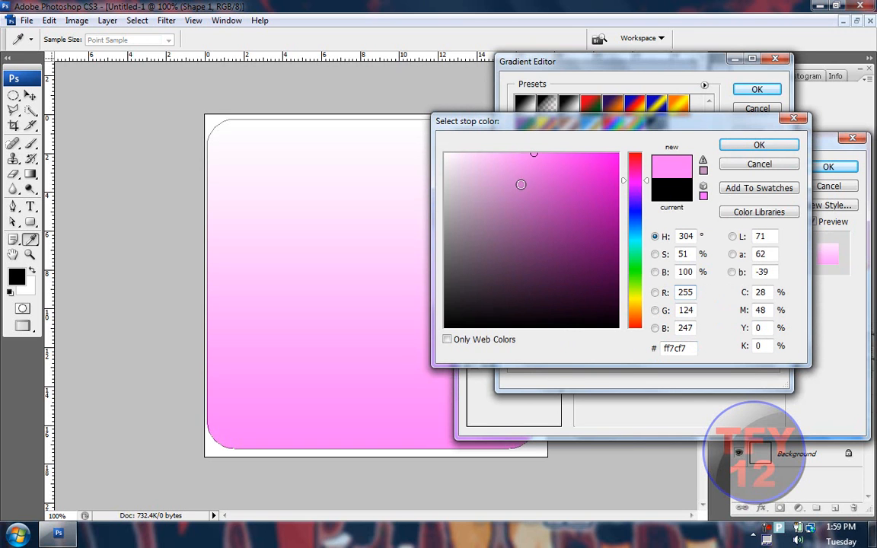
{"action": "mouse_move", "coordinate": [534, 163]}
{"action": "left_mouse_down"}
{"action": "mouse_move", "coordinate": [537, 206]}
{"action": "mouse_move", "coordinate": [538, 184]}
{"action": "left_mouse_up"}
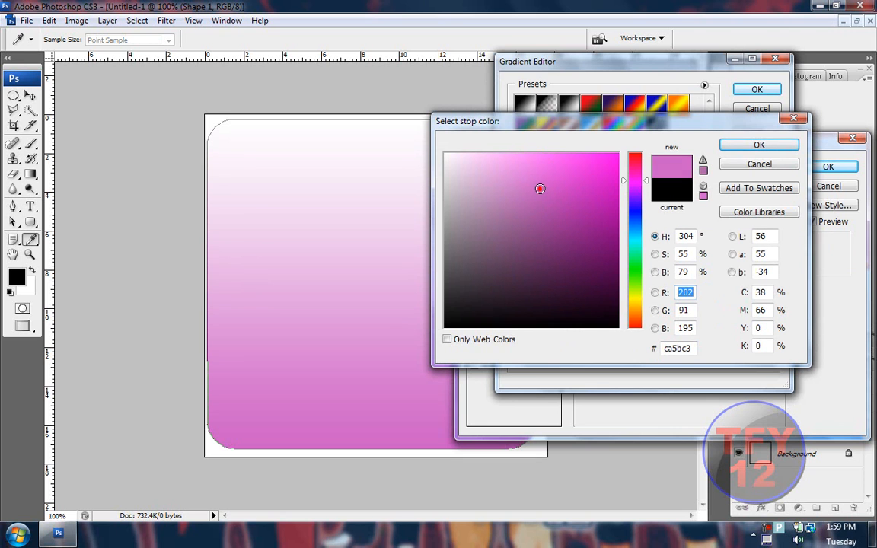
{"action": "left_click", "coordinate": [759, 147]}
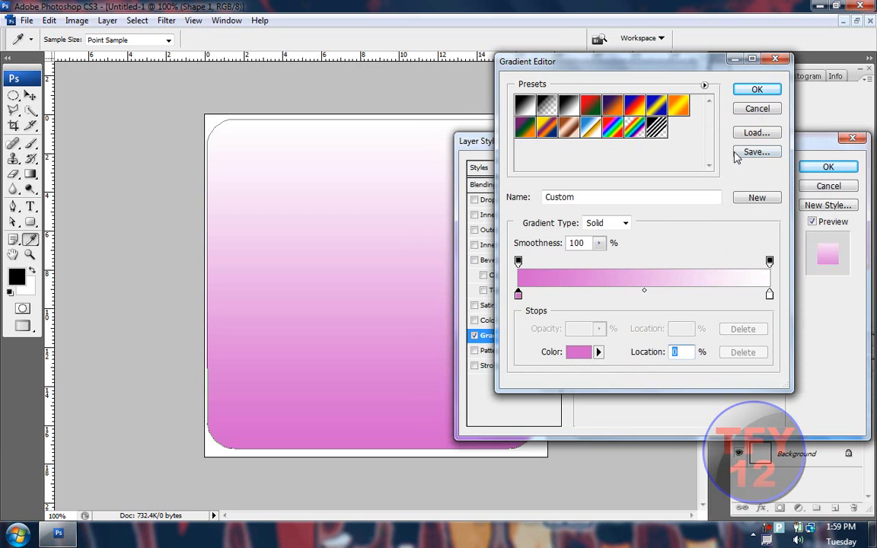
Set the right stop to deeper purple 8c4387 and apply the gradient to the shape
{"action": "left_click", "coordinate": [770, 295]}
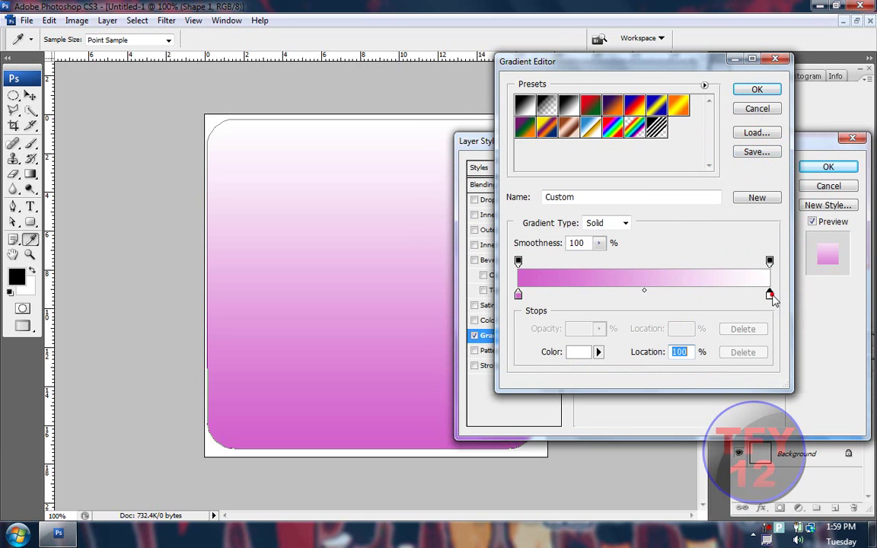
{"action": "left_click", "coordinate": [524, 275]}
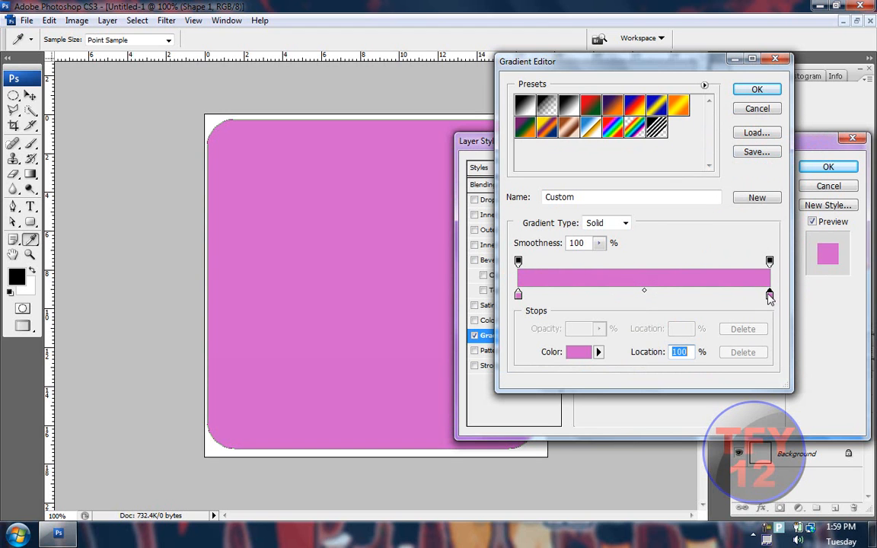
{"action": "double_click", "coordinate": [770, 296]}
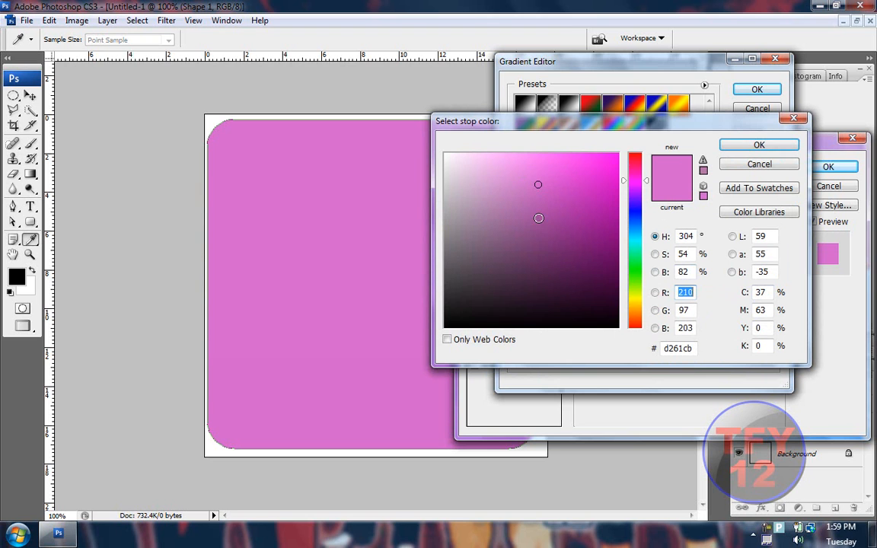
{"action": "left_click_drag", "start_coordinate": [536, 226], "coordinate": [536, 232]}
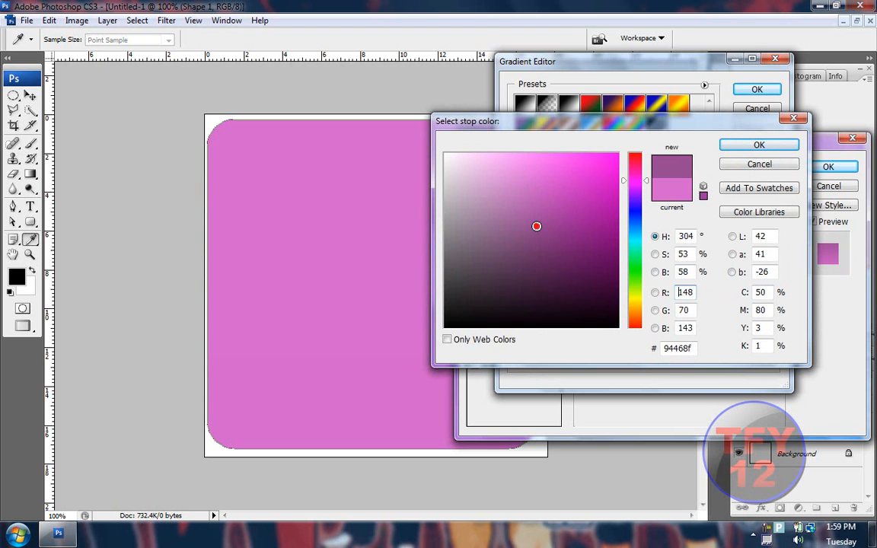
{"action": "left_click", "coordinate": [760, 144]}
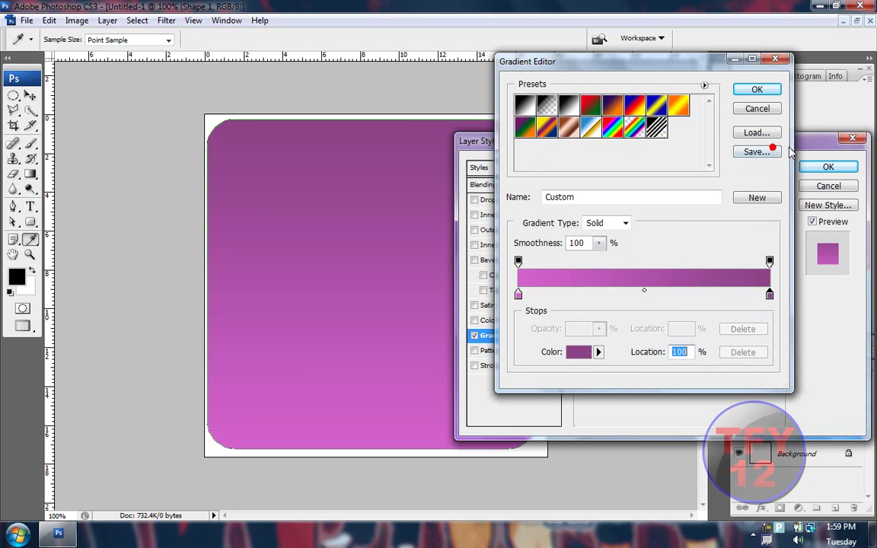
{"action": "left_click", "coordinate": [757, 91]}
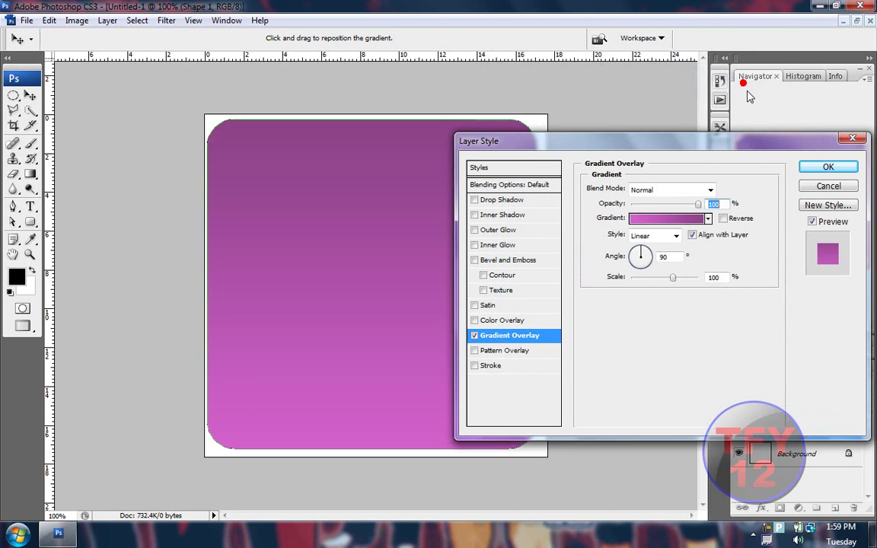
{"action": "left_click", "coordinate": [829, 167]}
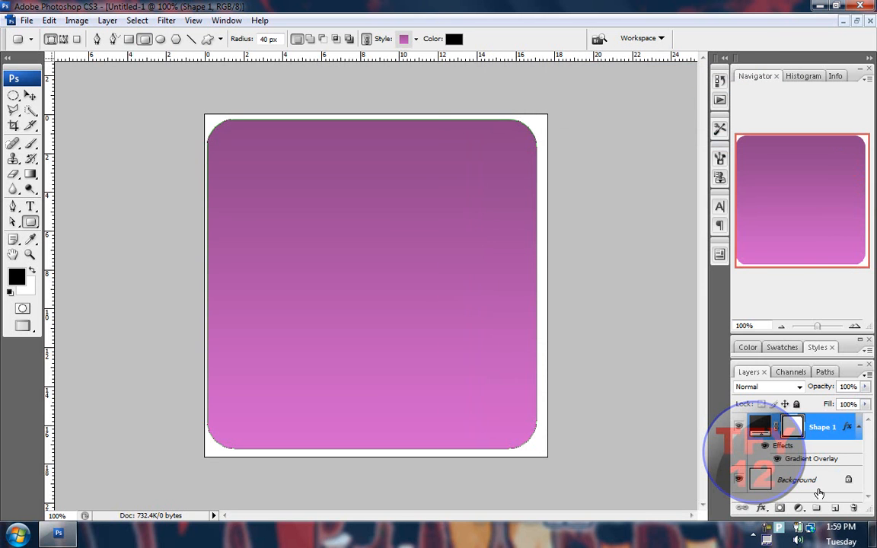
Add an empty layer and nudge the rounded rectangle for an even white border
{"action": "left_click", "coordinate": [837, 510]}
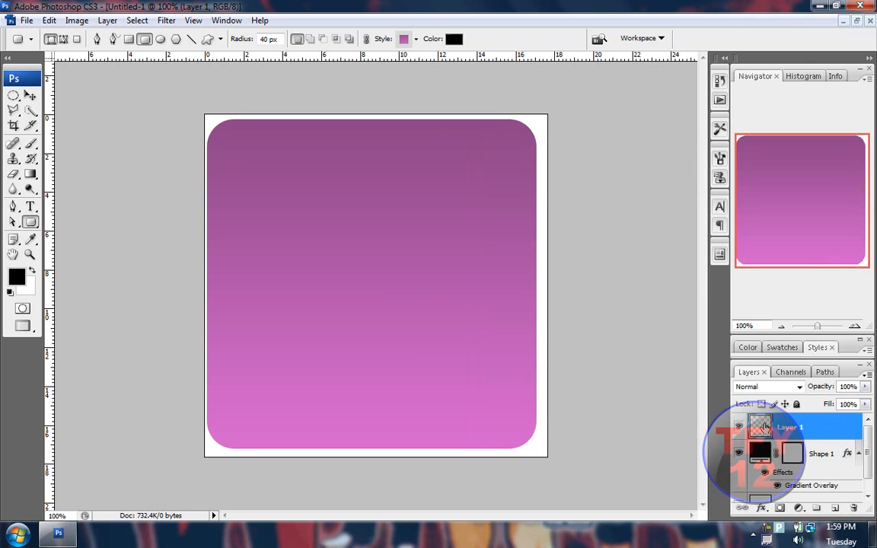
{"action": "key", "text": "v"}
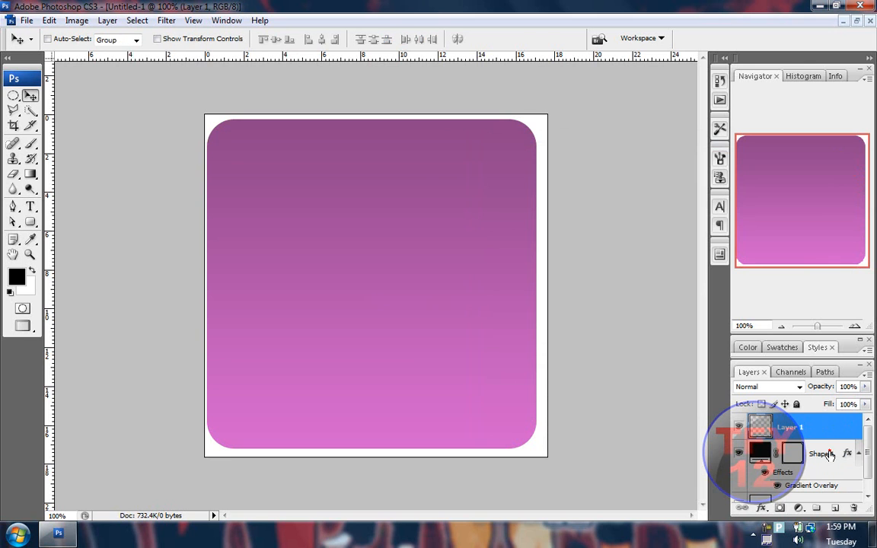
{"action": "left_click", "coordinate": [829, 455]}
{"action": "left_click_drag", "start_coordinate": [400, 349], "coordinate": [411, 344]}
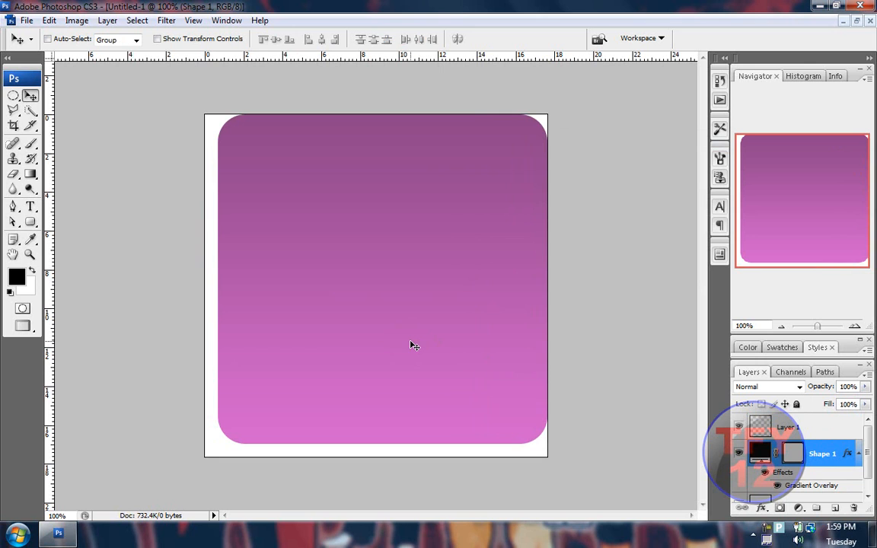
{"action": "left_click_drag", "start_coordinate": [414, 345], "coordinate": [414, 345]}
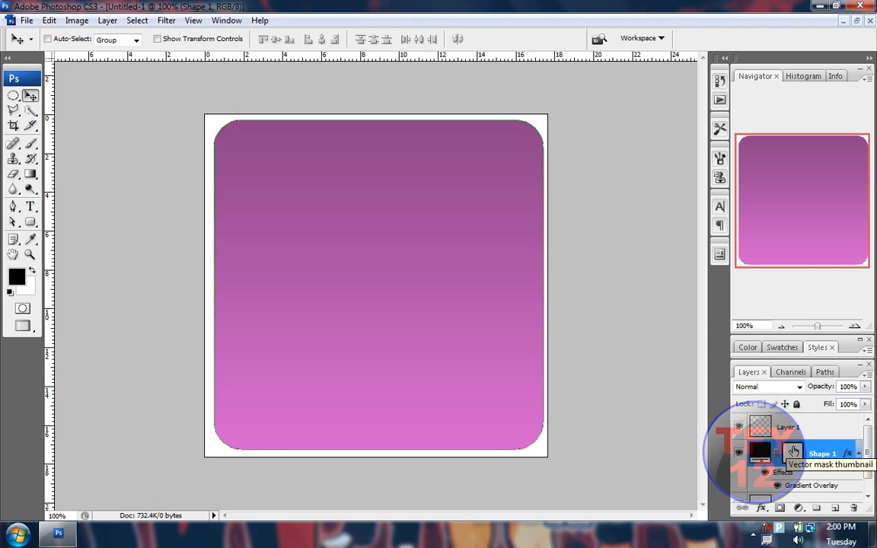
Load the rectangle's outline as a selection and try a first elliptical intersection, then undo it
{"action": "left_click", "coordinate": [793, 453]}
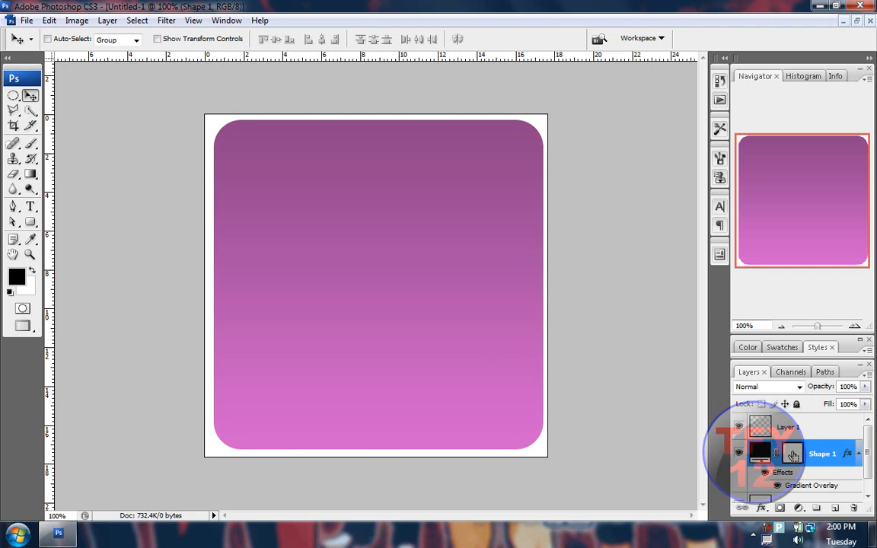
{"action": "left_click", "coordinate": [793, 454], "text": "ctrl"}
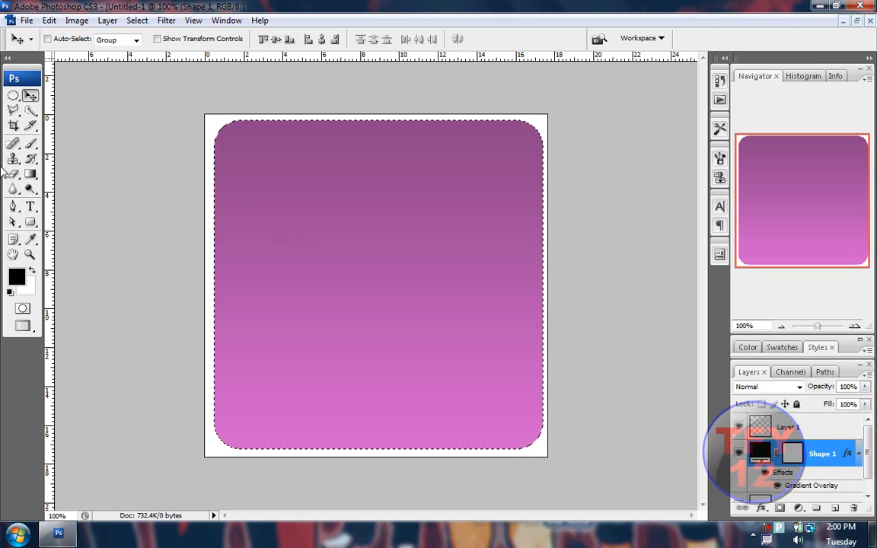
{"action": "left_click", "coordinate": [15, 96]}
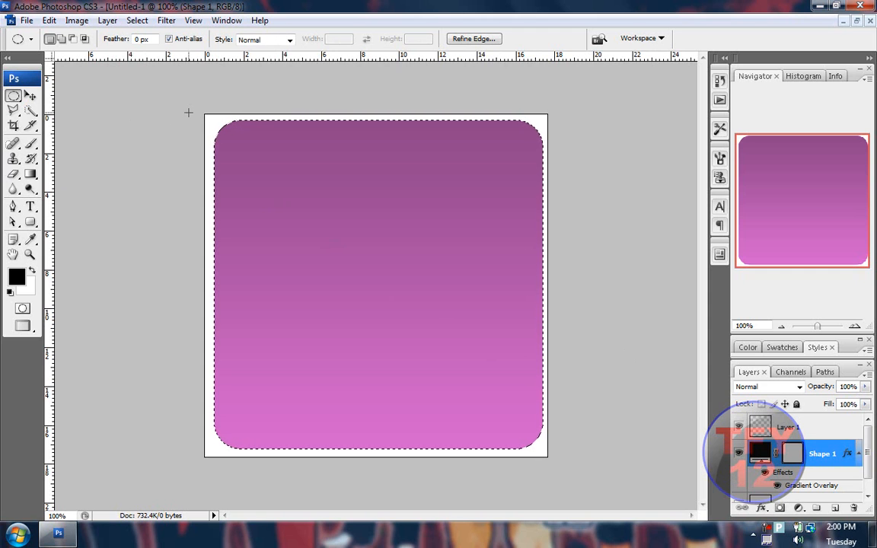
{"action": "key", "text": "shift"}
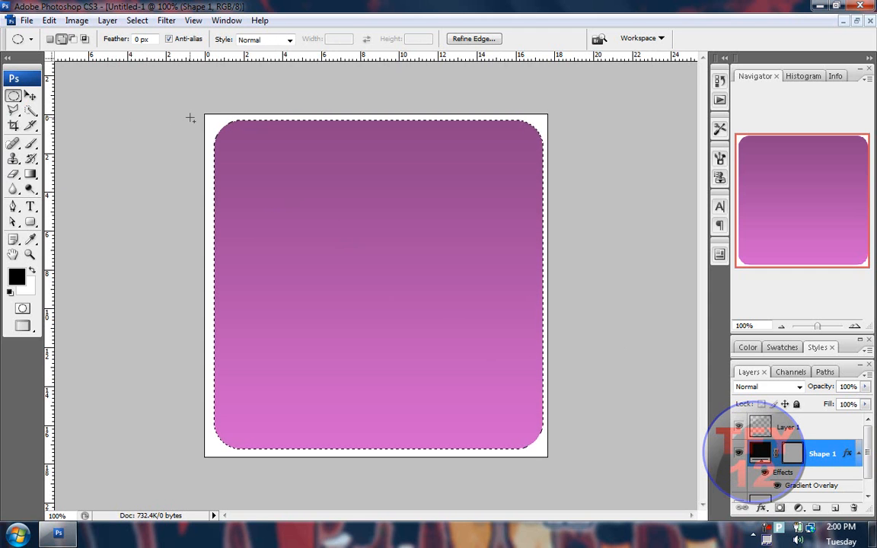
{"action": "key", "text": "alt"}
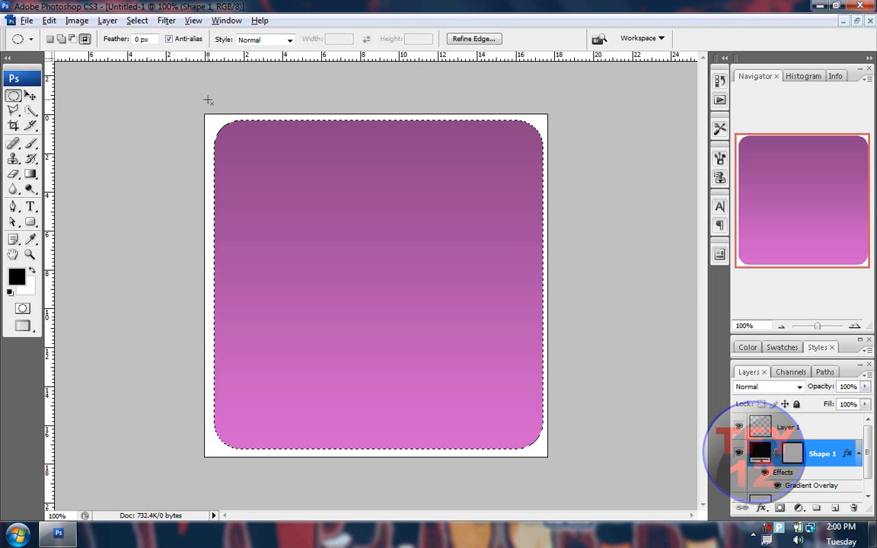
{"action": "left_click_drag", "start_coordinate": [209, 114], "coordinate": [315, 166]}
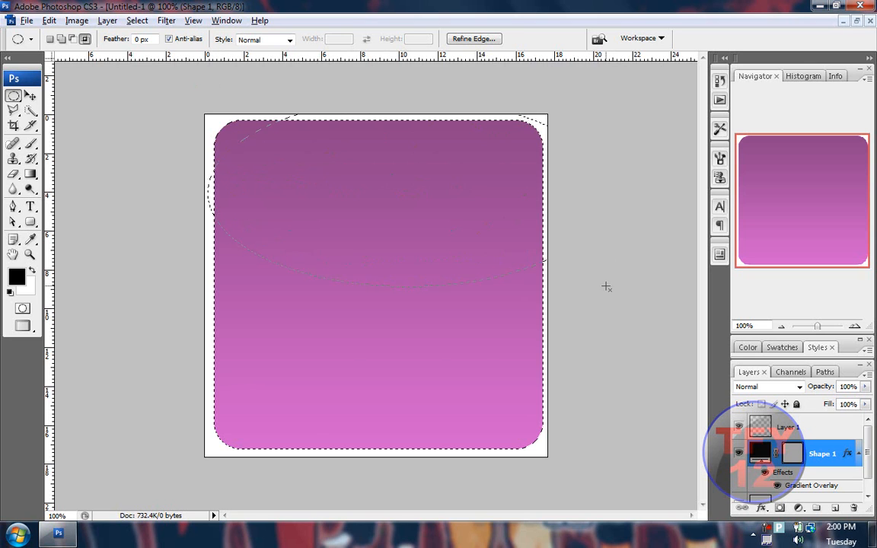
{"action": "left_click_drag", "start_coordinate": [615, 261], "coordinate": [606, 285]}
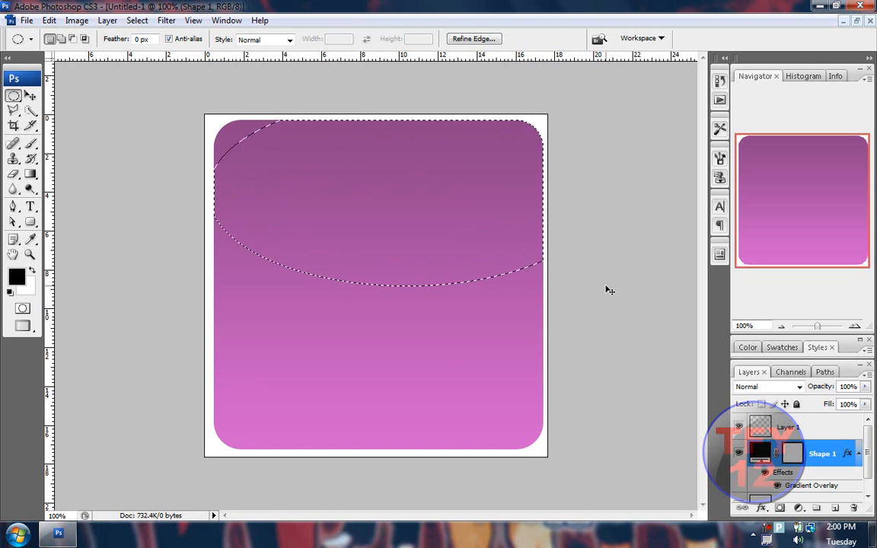
{"action": "key", "text": "ctrl+z"}
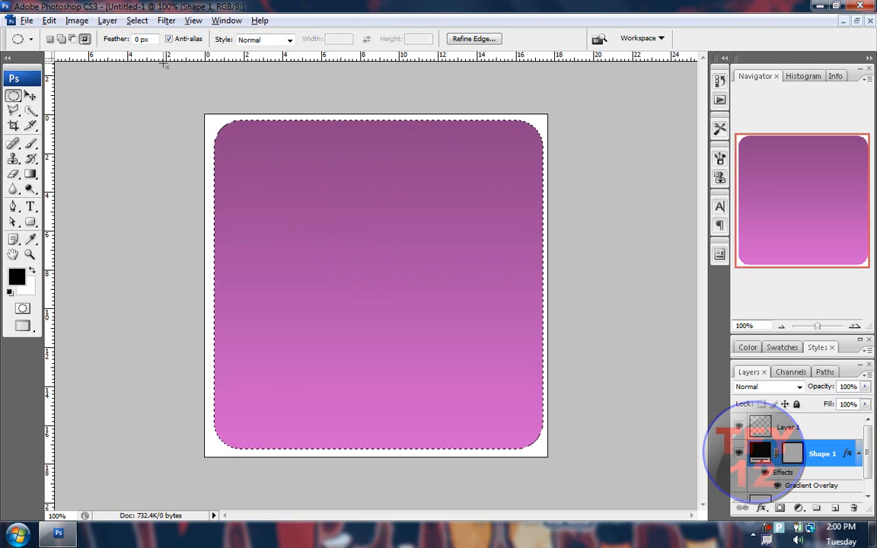
Intersect a wider ellipse for a gently curved top selection and target Layer 1
{"action": "mouse_move", "coordinate": [166, 67]}
{"action": "left_mouse_down"}
{"action": "mouse_move", "coordinate": [616, 227]}
{"action": "mouse_move", "coordinate": [577, 266]}
{"action": "left_mouse_up"}
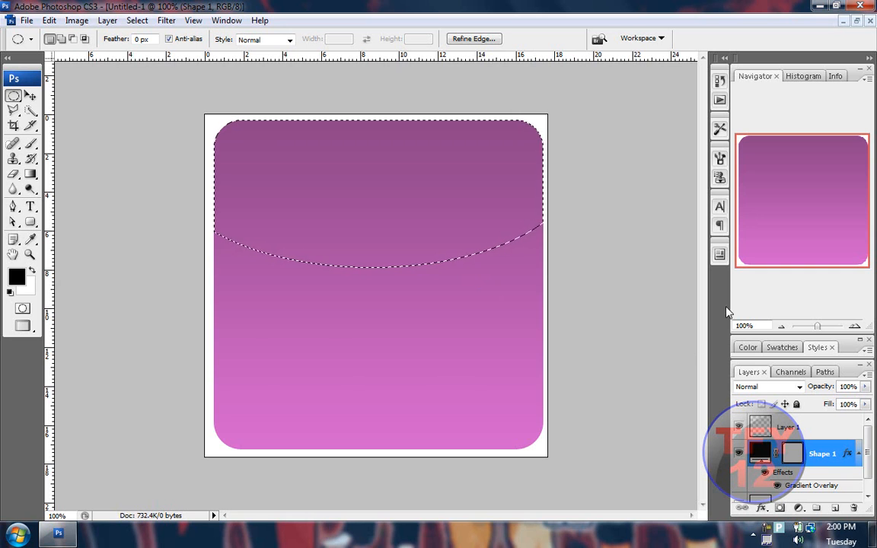
{"action": "left_click", "coordinate": [807, 427]}
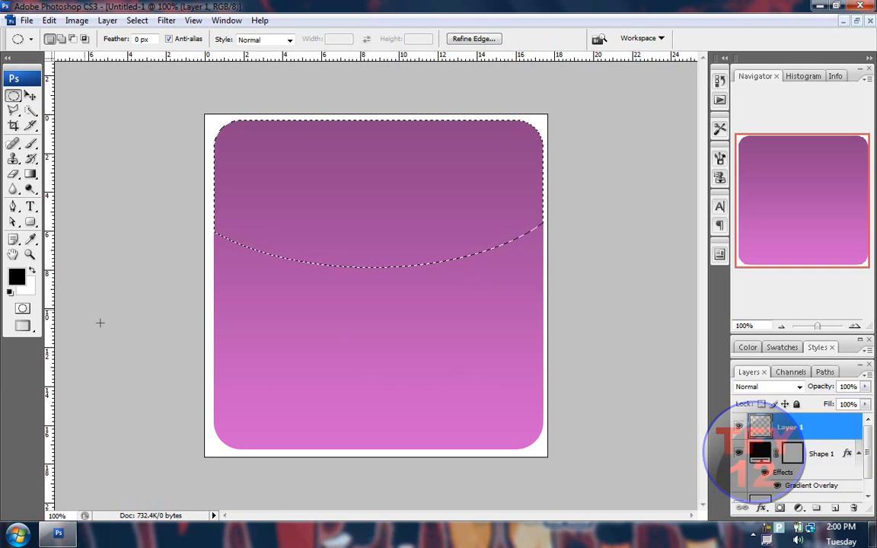
Fill the curved top selection with a vertical white-to-transparent gradient
{"action": "left_click", "coordinate": [31, 271]}
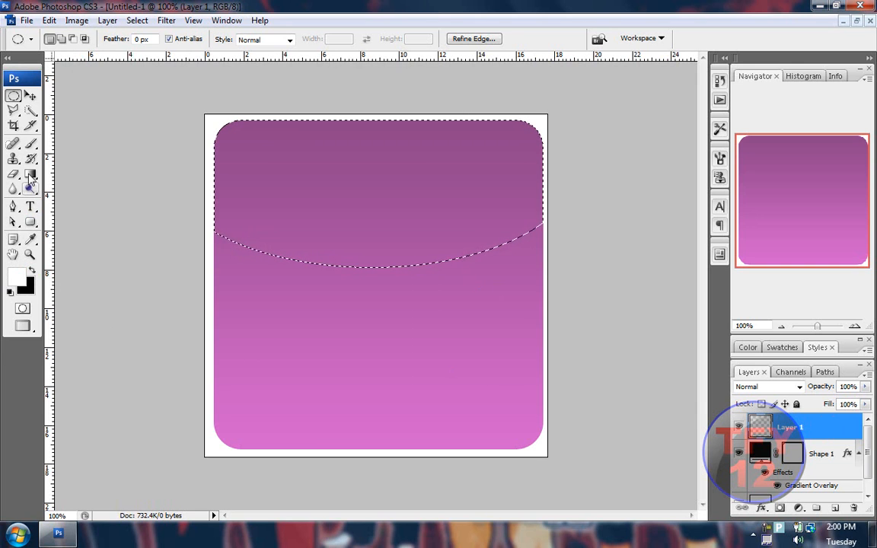
{"action": "left_click", "coordinate": [32, 176]}
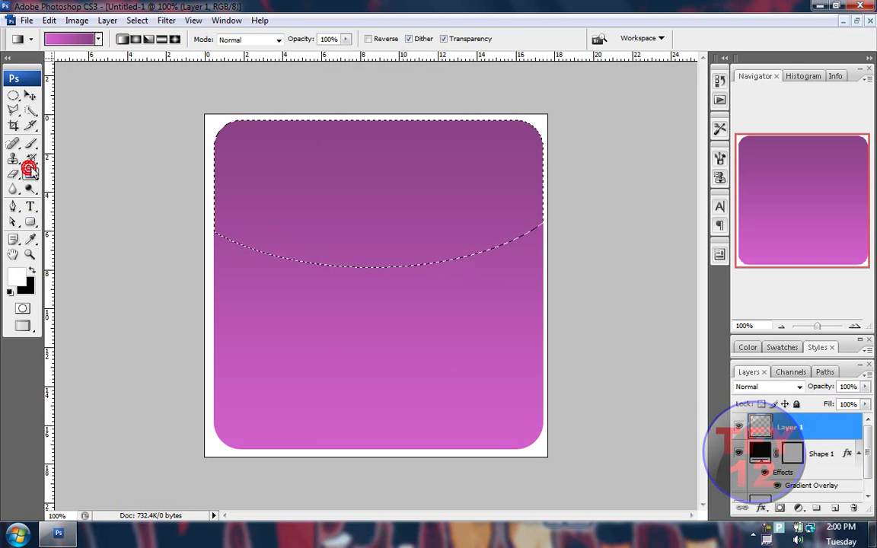
{"action": "left_click", "coordinate": [98, 40]}
{"action": "left_click", "coordinate": [47, 65]}
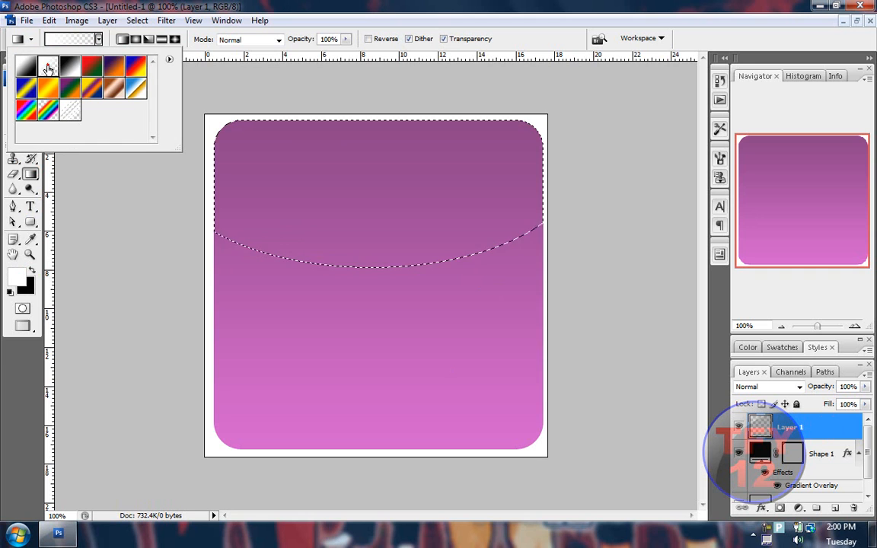
{"action": "left_click", "coordinate": [90, 40]}
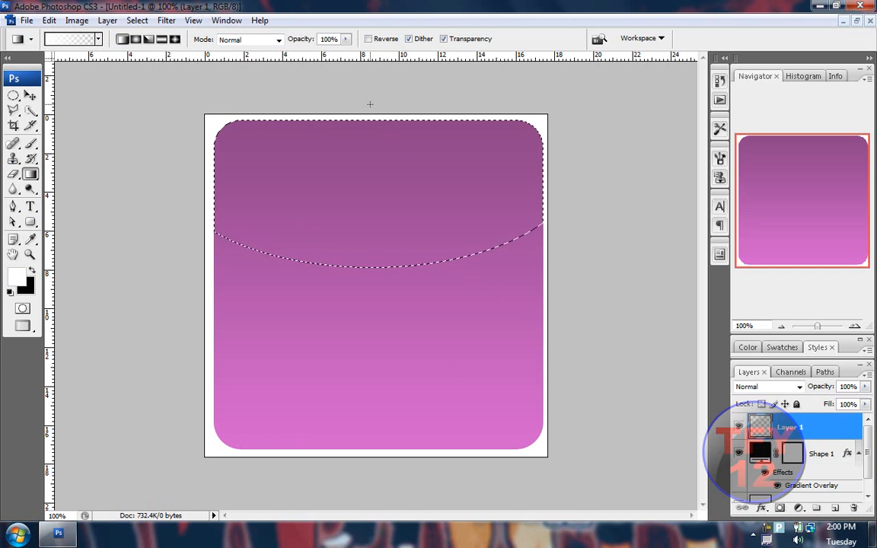
{"action": "left_click_drag", "start_coordinate": [370, 114], "coordinate": [370, 358]}
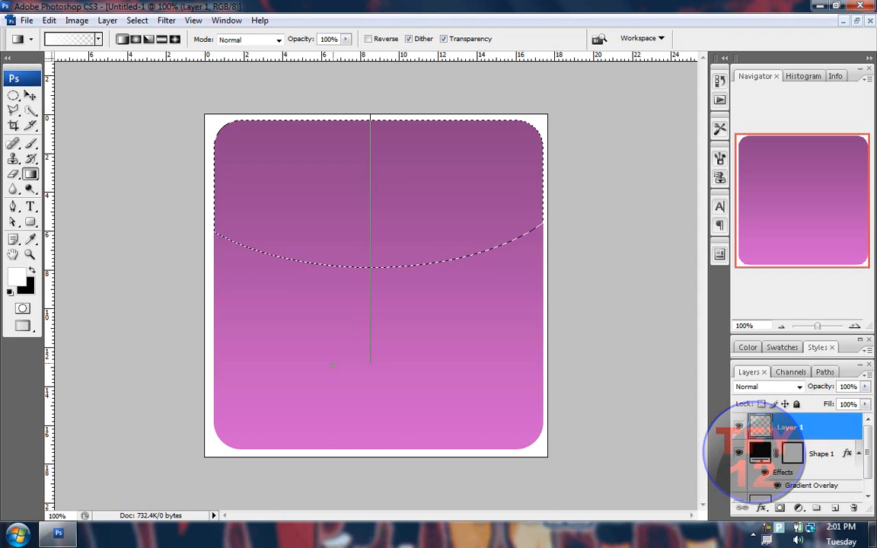
{"action": "left_click_drag", "start_coordinate": [333, 366], "coordinate": [333, 364]}
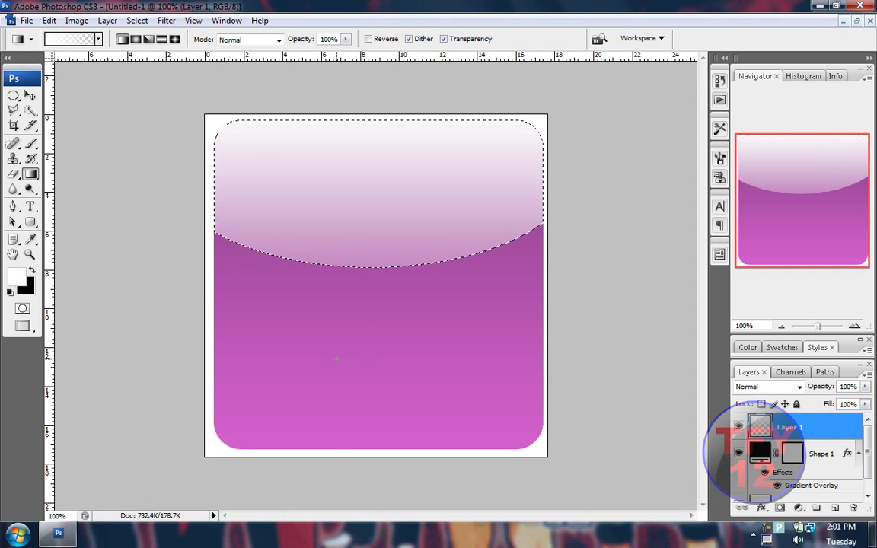
Lower the shine layer's opacity to 47% and deselect
{"action": "left_click", "coordinate": [866, 387]}
{"action": "mouse_move", "coordinate": [865, 402]}
{"action": "left_mouse_down"}
{"action": "mouse_move", "coordinate": [808, 404]}
{"action": "mouse_move", "coordinate": [829, 403]}
{"action": "left_mouse_up"}
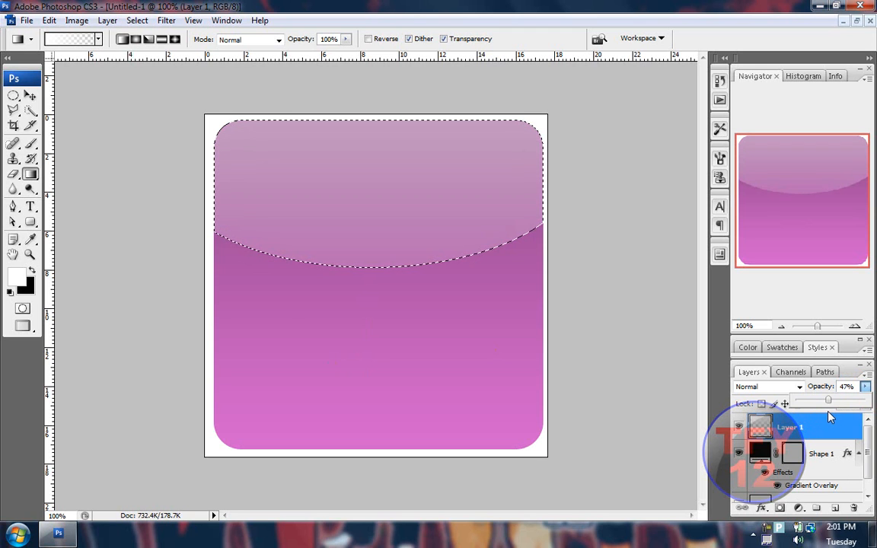
{"action": "left_click", "coordinate": [866, 389]}
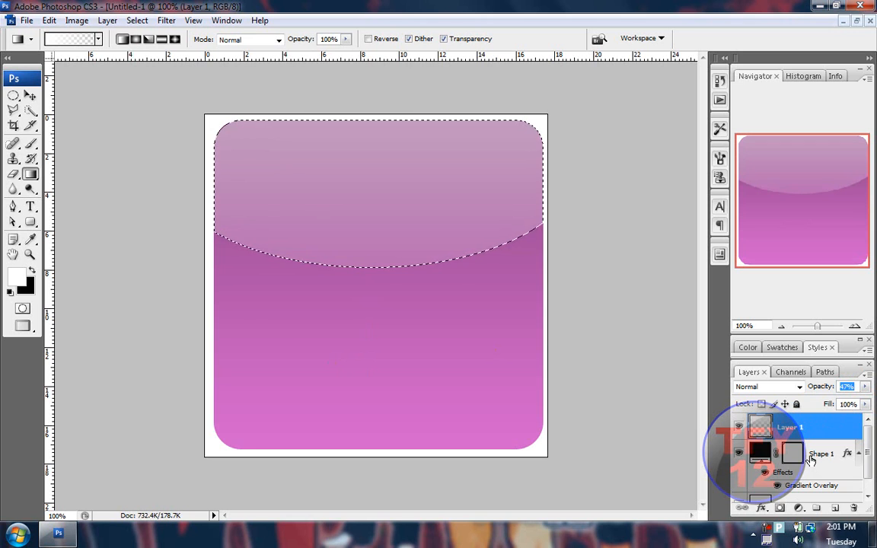
{"action": "key", "text": "ctrl+d"}
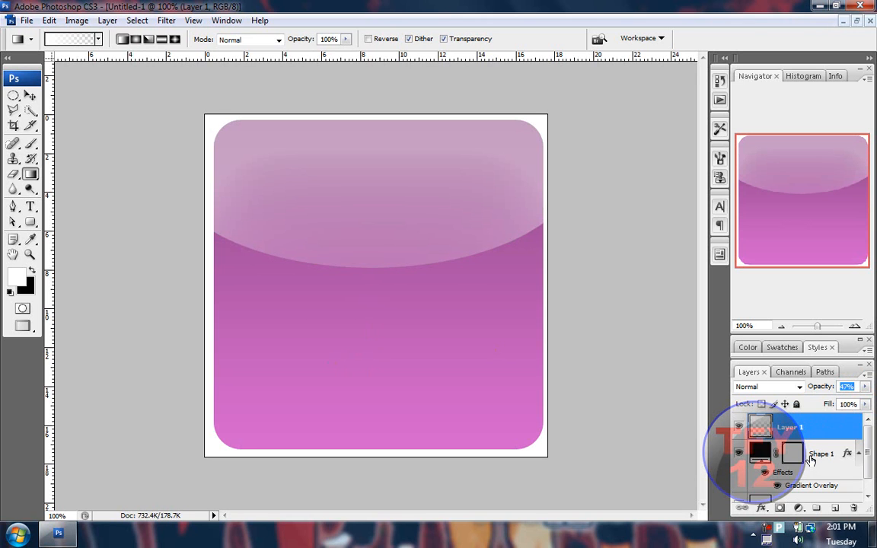
{"action": "left_click", "coordinate": [812, 457]}
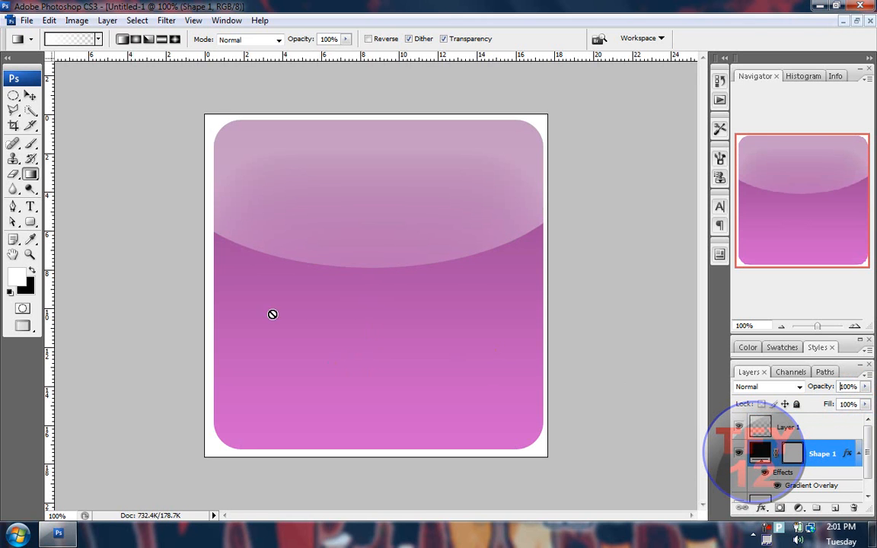
Draw a plain white custom arrow shape with no preset style over the icon's shine
{"action": "left_click", "coordinate": [32, 222]}
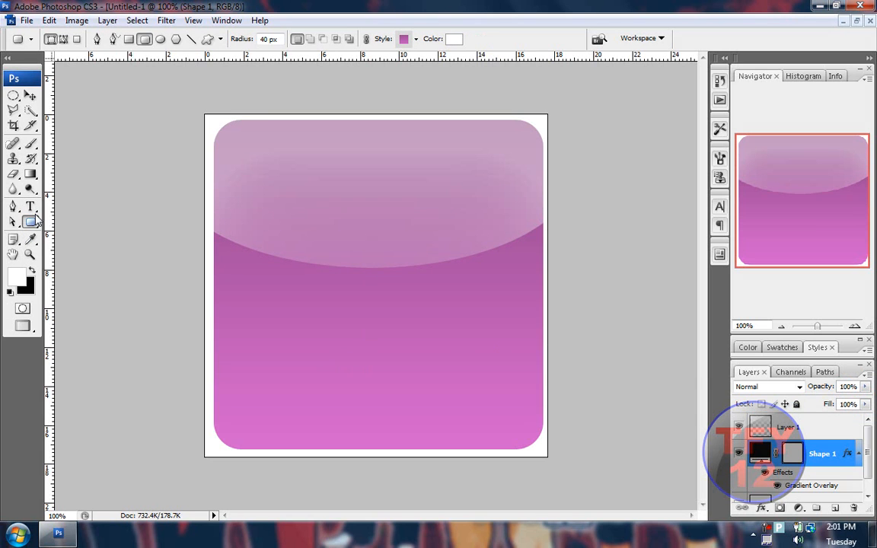
{"action": "left_click", "coordinate": [208, 39]}
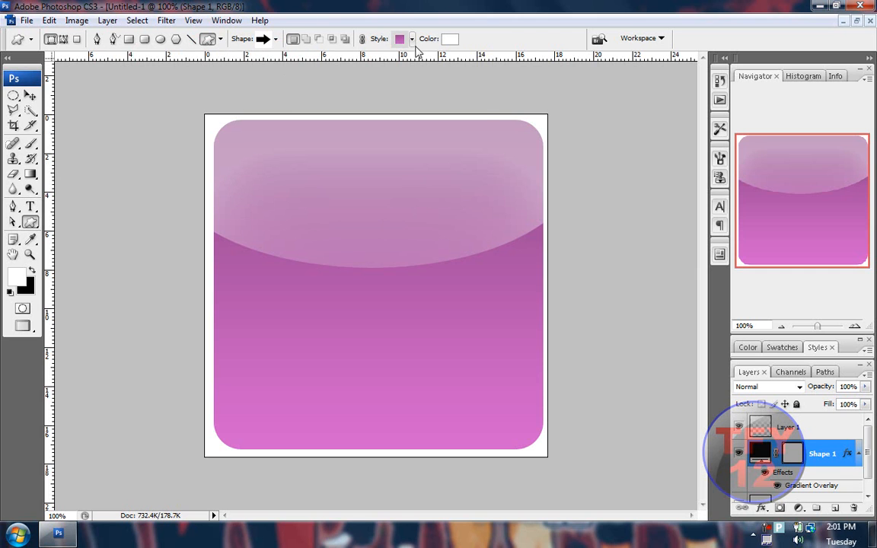
{"action": "left_click", "coordinate": [402, 40]}
{"action": "left_click", "coordinate": [335, 69]}
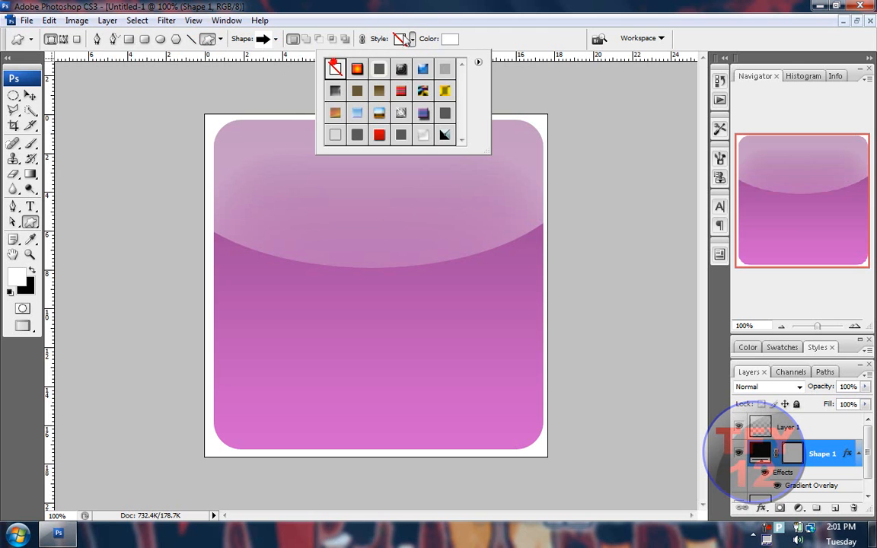
{"action": "left_click", "coordinate": [388, 50]}
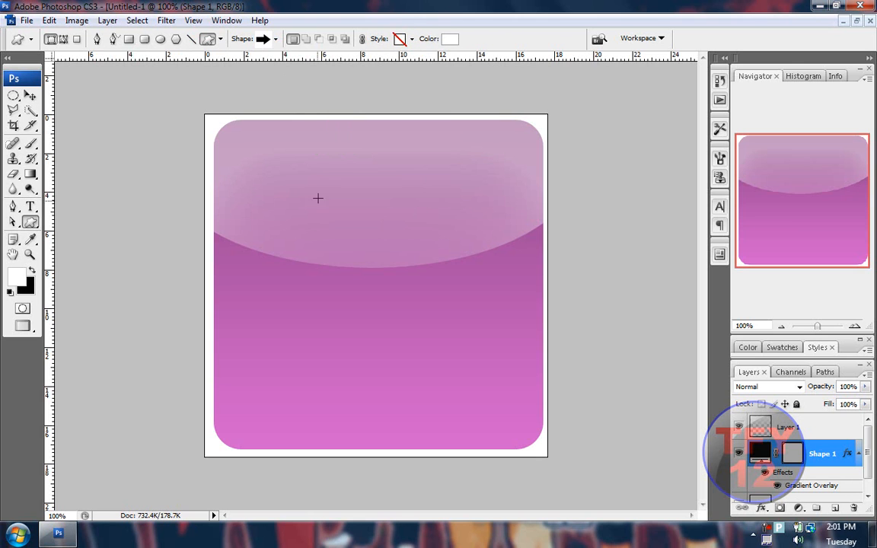
{"action": "left_click_drag", "start_coordinate": [299, 157], "coordinate": [447, 376]}
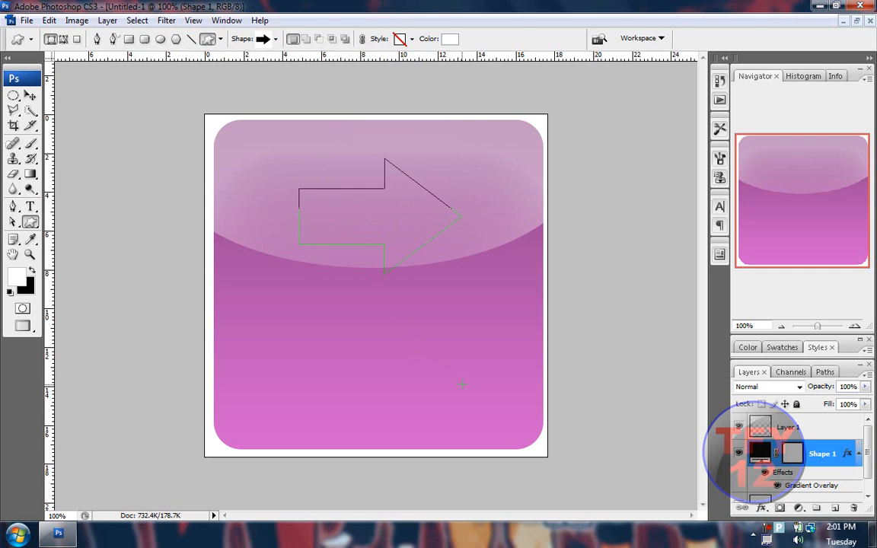
{"action": "left_click_drag", "start_coordinate": [447, 376], "coordinate": [468, 388]}
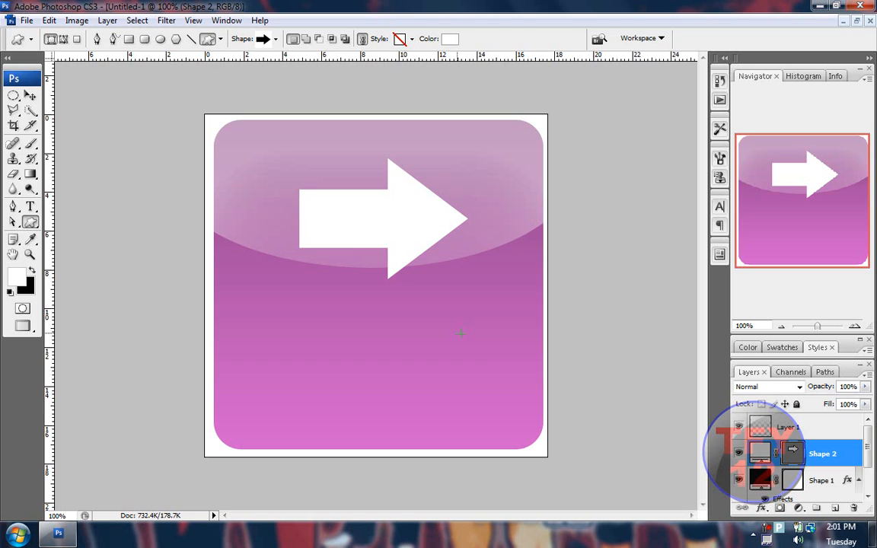
{"action": "left_click", "coordinate": [48, 20]}
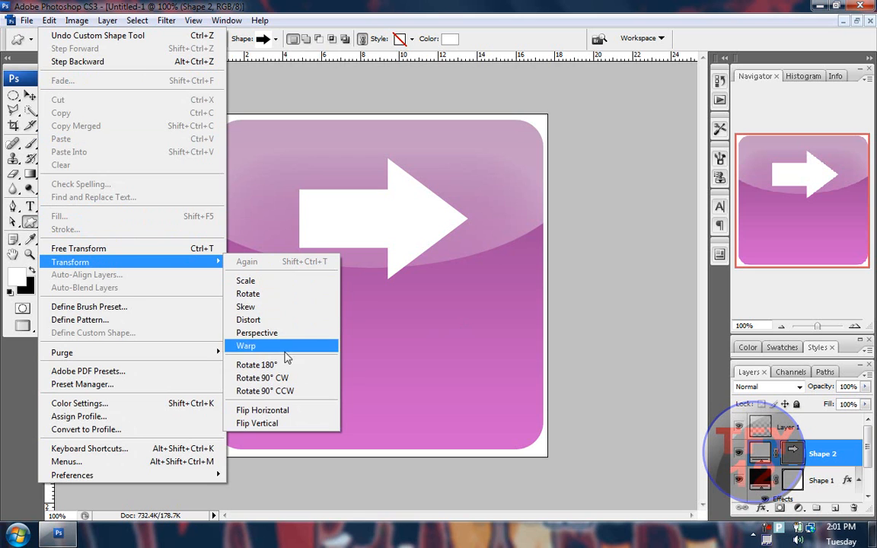
{"action": "mouse_move", "coordinate": [70, 262]}
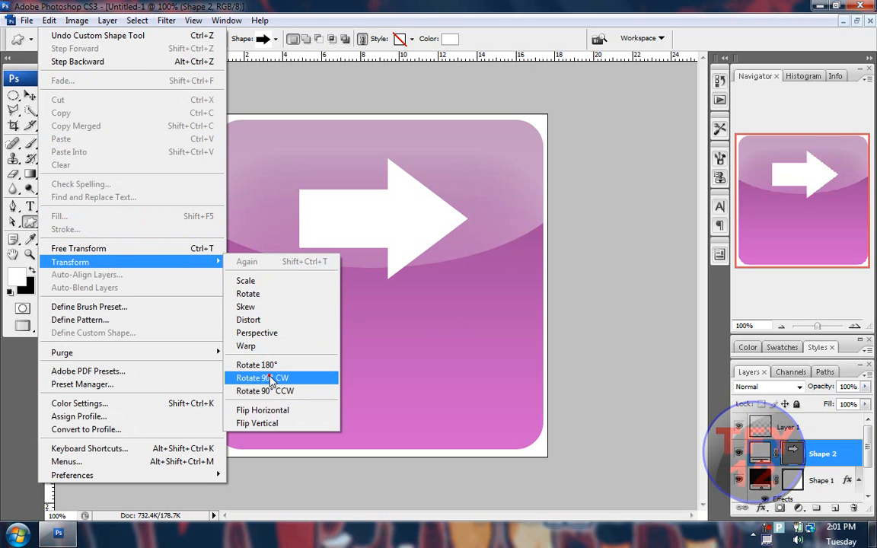
Rotate the arrow 90° clockwise and centre it on the icon
{"action": "left_click", "coordinate": [271, 378]}
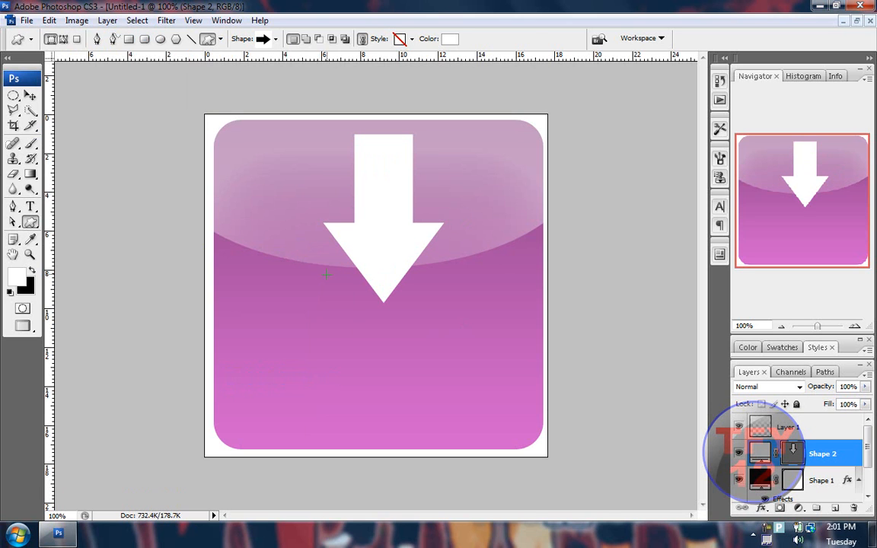
{"action": "key", "text": "v"}
{"action": "left_click_drag", "start_coordinate": [387, 237], "coordinate": [368, 310]}
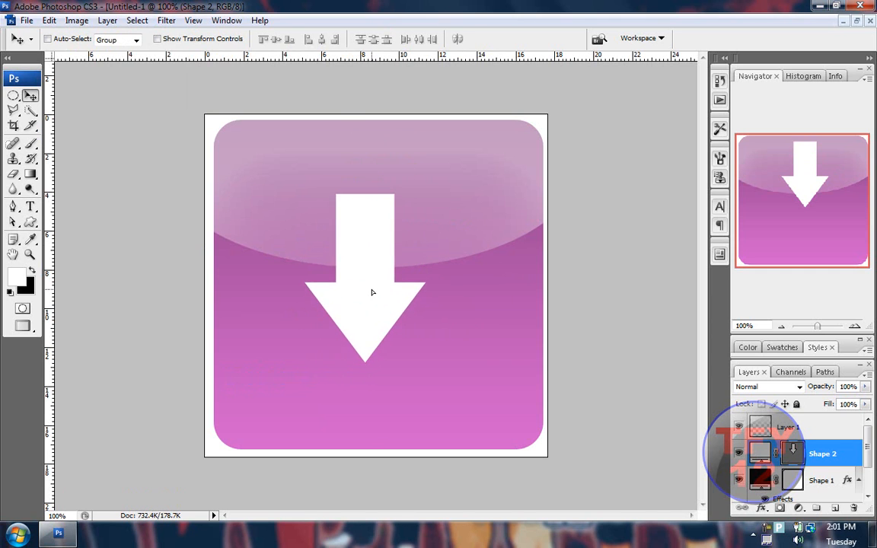
{"action": "mouse_move", "coordinate": [367, 309]}
{"action": "left_mouse_down"}
{"action": "mouse_move", "coordinate": [378, 324]}
{"action": "mouse_move", "coordinate": [379, 300]}
{"action": "left_mouse_up"}
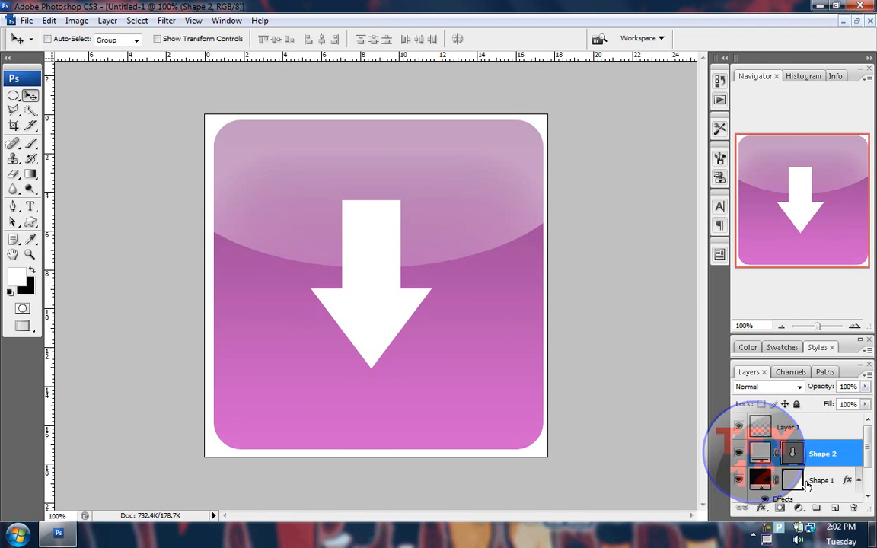
Give the arrow a Bevel and Emboss: style Emboss, direction Down, size 8, lighter shadow
{"action": "left_click", "coordinate": [766, 509]}
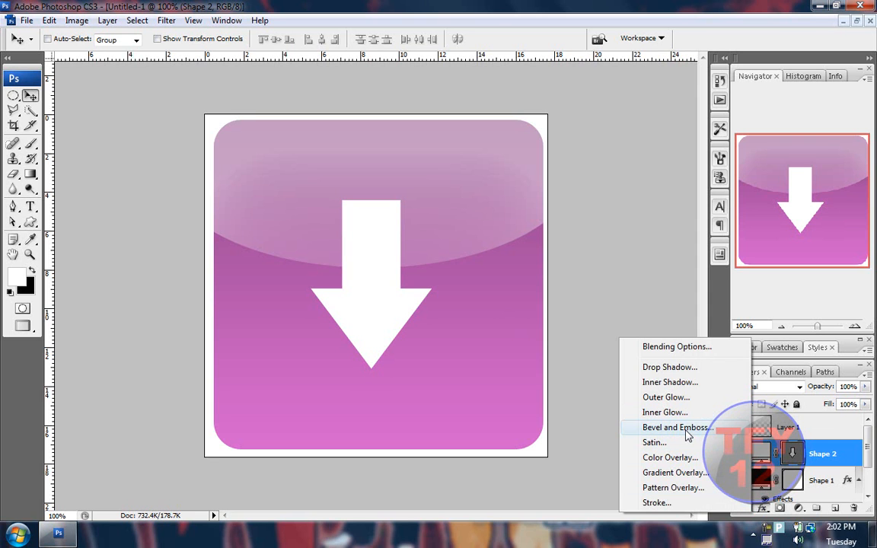
{"action": "left_click", "coordinate": [685, 428]}
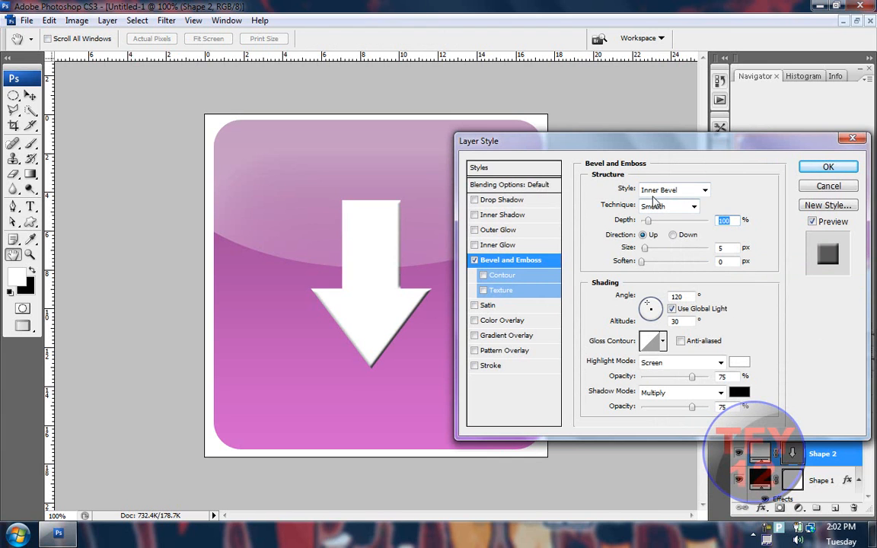
{"action": "left_click", "coordinate": [674, 190]}
{"action": "left_click", "coordinate": [657, 221]}
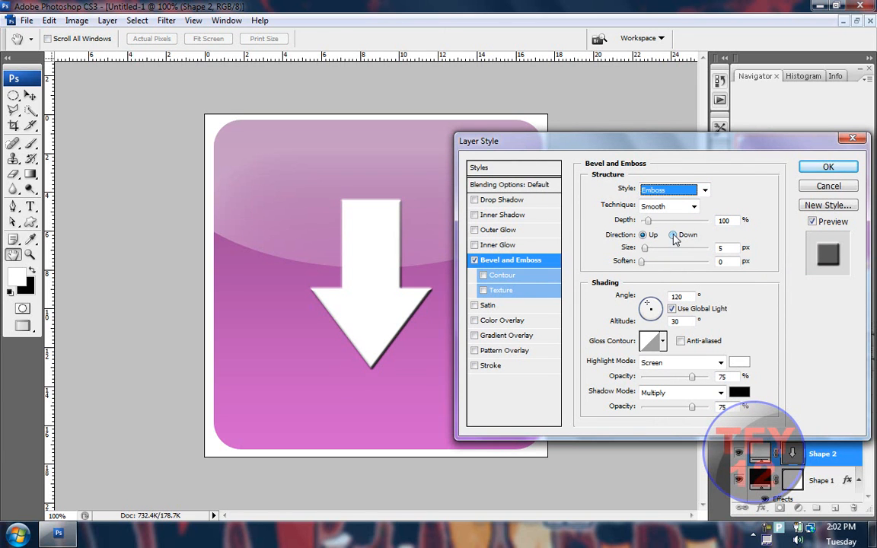
{"action": "left_click", "coordinate": [674, 234]}
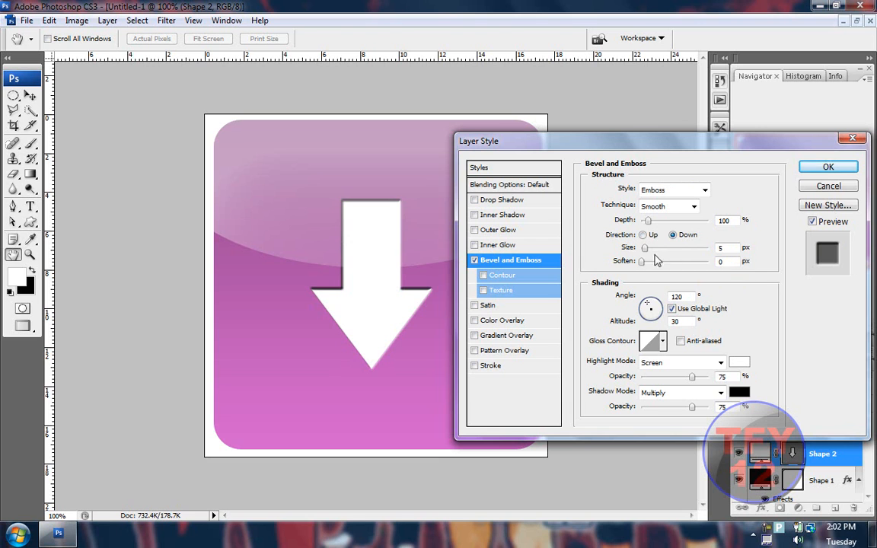
{"action": "mouse_move", "coordinate": [645, 248]}
{"action": "left_mouse_down"}
{"action": "mouse_move", "coordinate": [663, 250]}
{"action": "mouse_move", "coordinate": [645, 249]}
{"action": "left_mouse_up"}
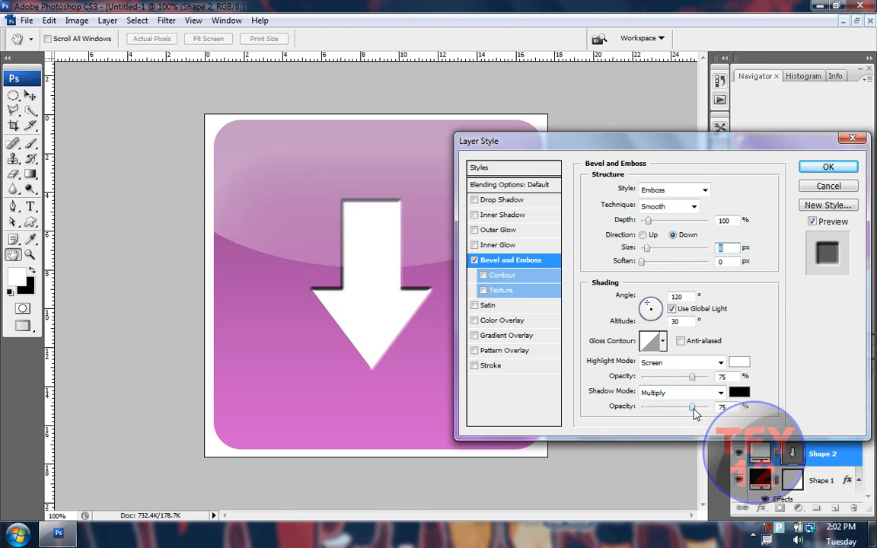
{"action": "left_click_drag", "start_coordinate": [693, 409], "coordinate": [669, 409]}
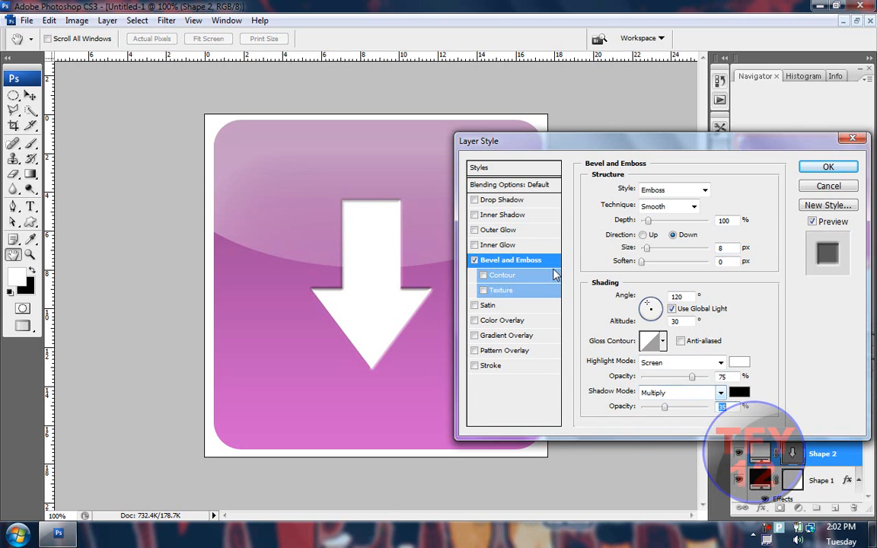
Enable a white Stroke positioned Inside the arrow and settle its size at about 18 px
{"action": "left_click", "coordinate": [491, 364]}
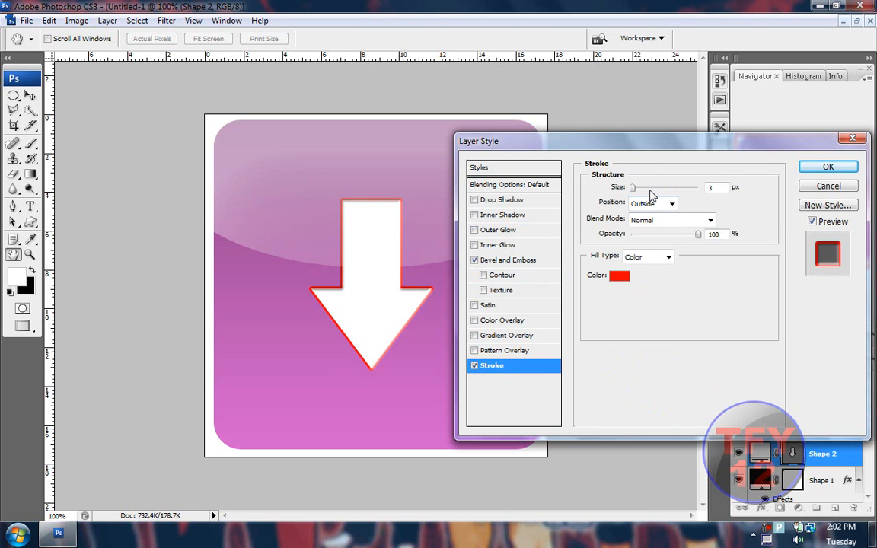
{"action": "left_click", "coordinate": [652, 204]}
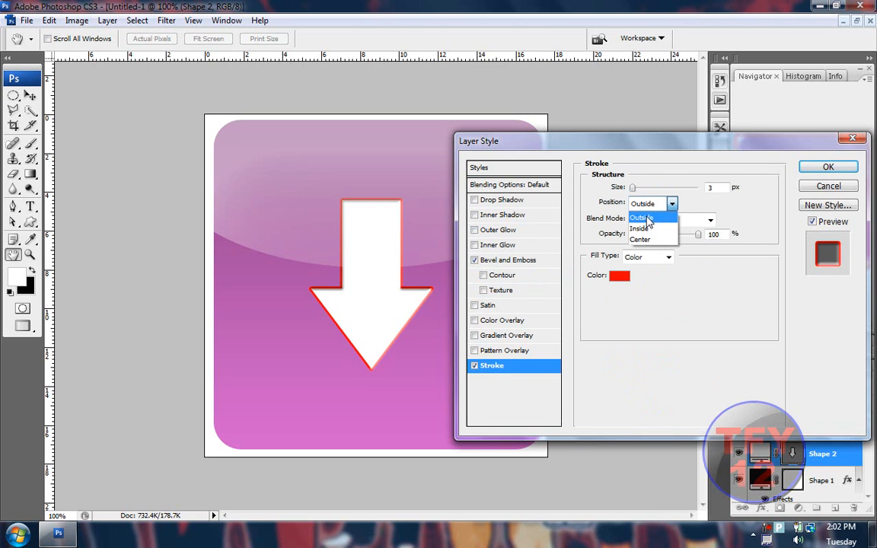
{"action": "left_click", "coordinate": [645, 228]}
{"action": "left_click", "coordinate": [618, 275]}
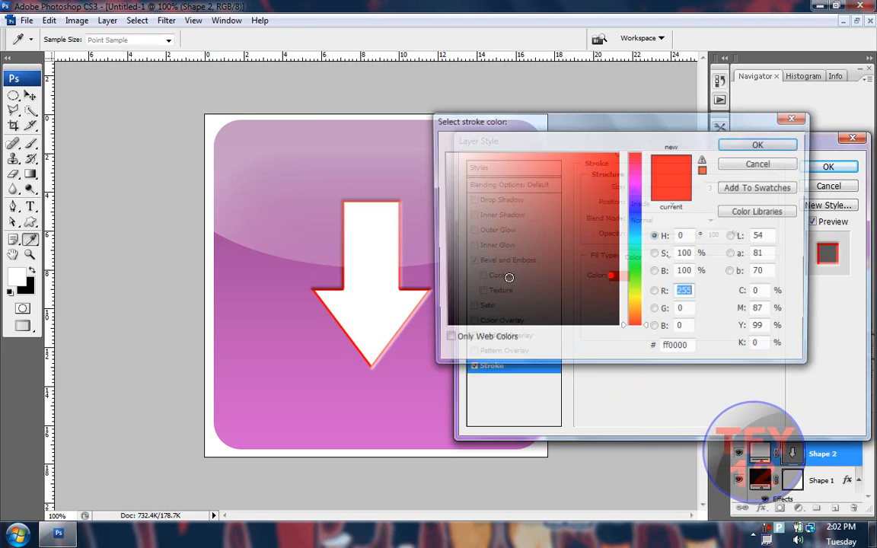
{"action": "left_click", "coordinate": [446, 155]}
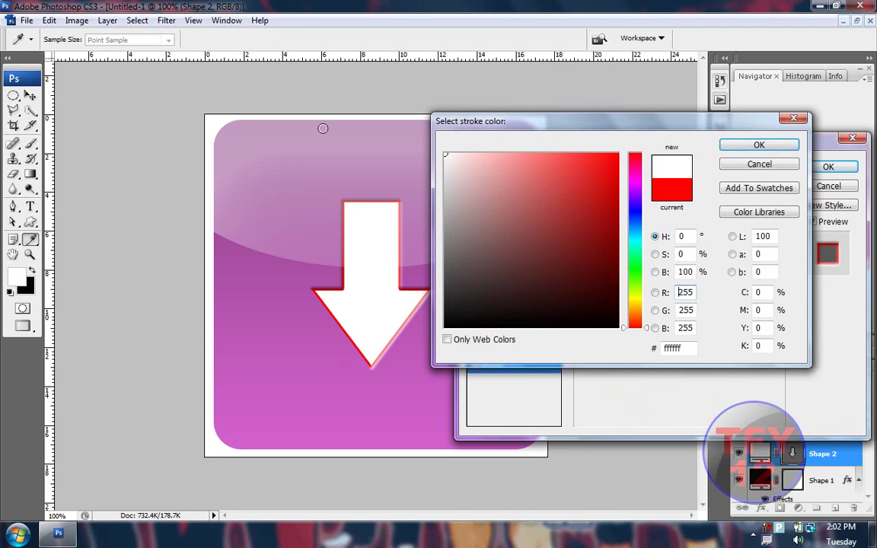
{"action": "left_click", "coordinate": [759, 144]}
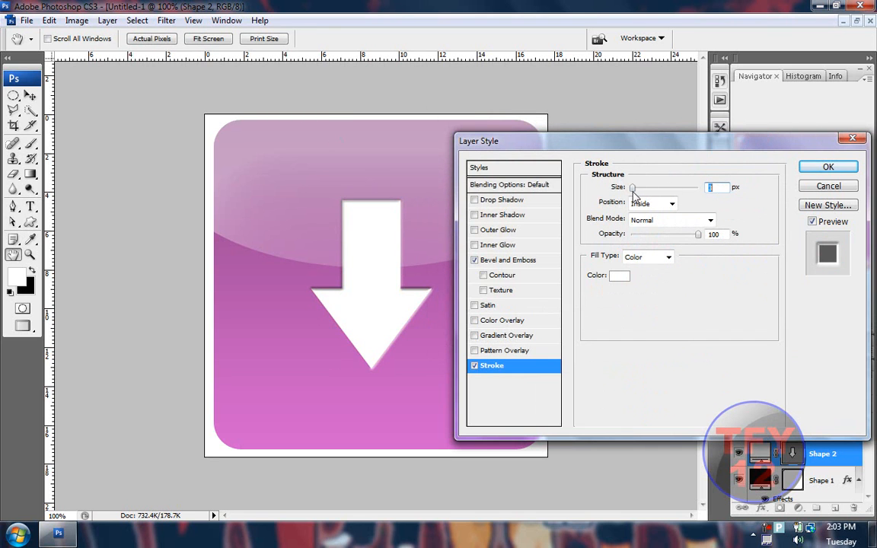
{"action": "left_click_drag", "start_coordinate": [632, 188], "coordinate": [651, 188]}
{"action": "left_click_drag", "start_coordinate": [649, 188], "coordinate": [641, 188]}
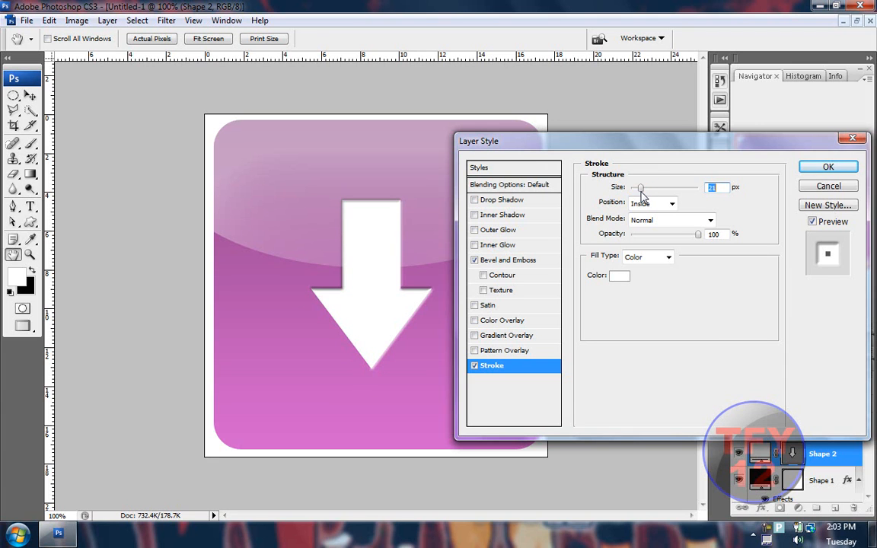
Set Fill Opacity to 0%, turn the Stroke off, and apply the layer style
{"action": "left_click", "coordinate": [511, 186]}
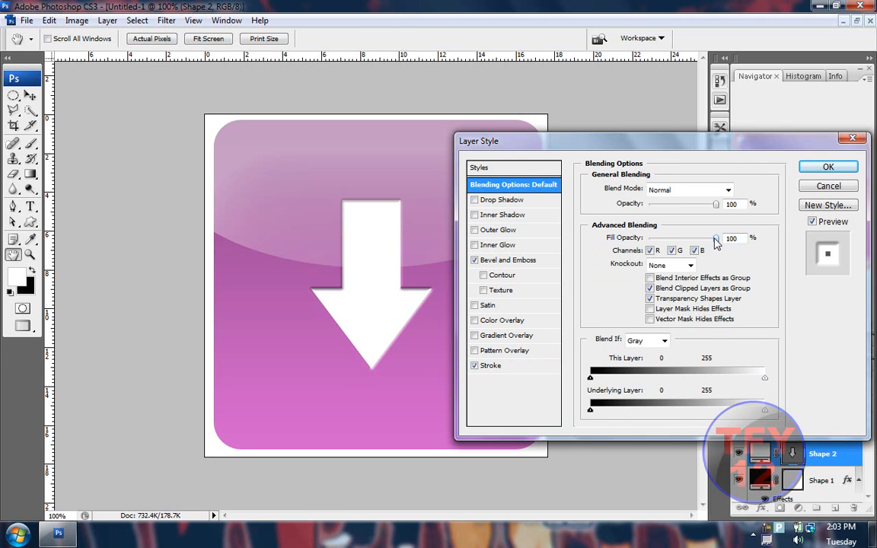
{"action": "left_click_drag", "start_coordinate": [716, 238], "coordinate": [648, 238]}
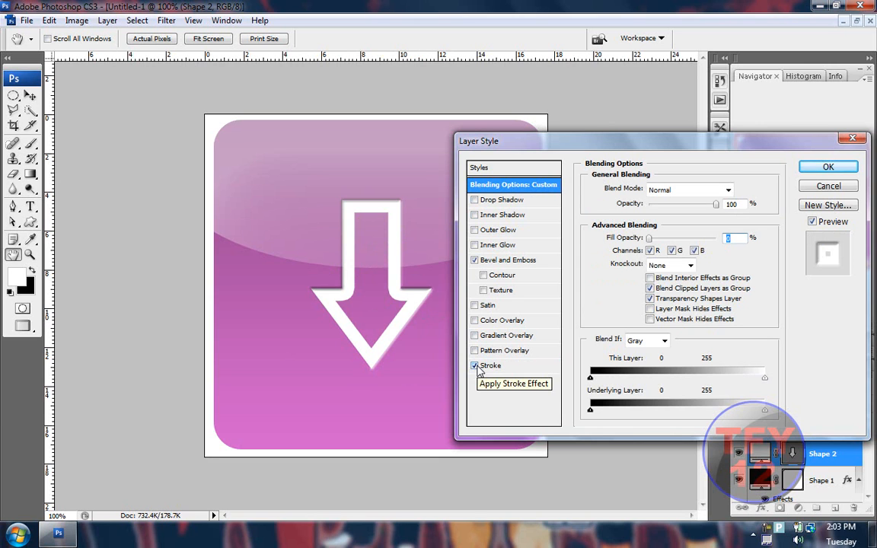
{"action": "left_click", "coordinate": [474, 366]}
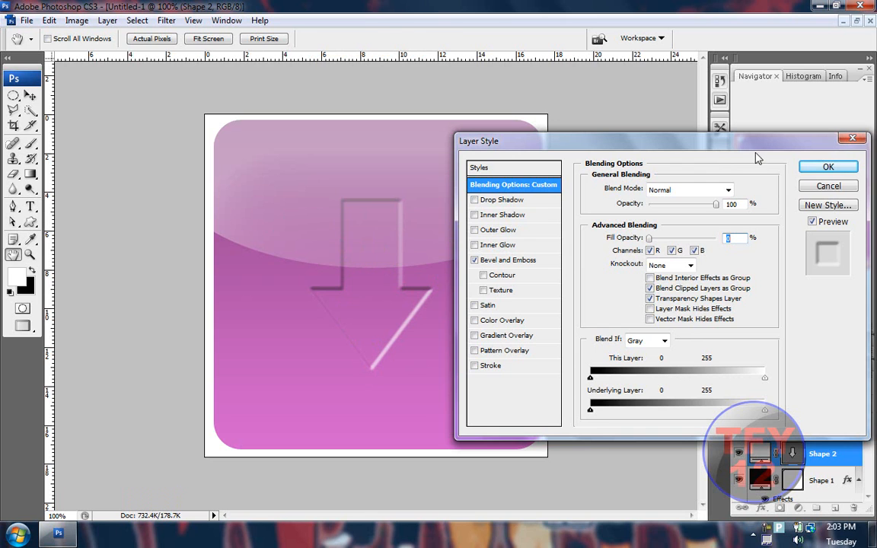
{"action": "left_click", "coordinate": [829, 167]}
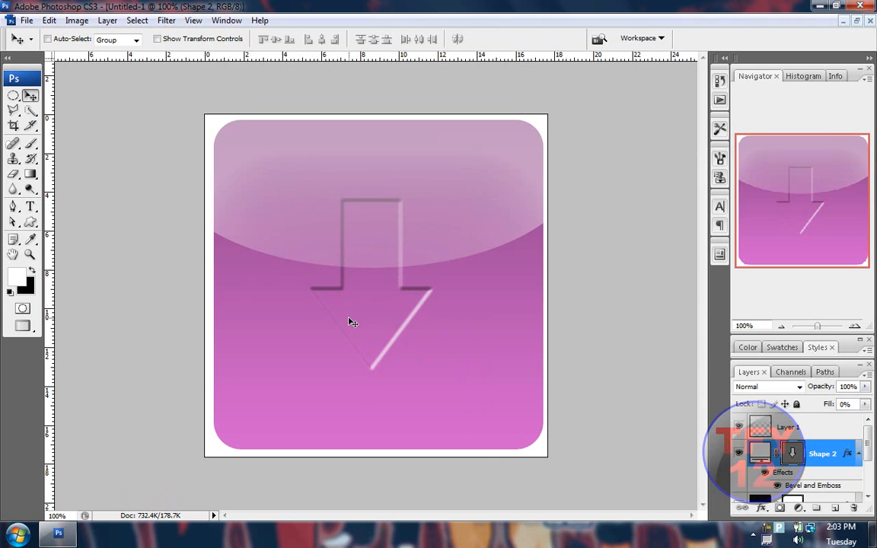
{"action": "mouse_move", "coordinate": [360, 321]}
{"action": "left_mouse_down"}
{"action": "mouse_move", "coordinate": [306, 277]}
{"action": "mouse_move", "coordinate": [360, 334]}
{"action": "mouse_move", "coordinate": [355, 321]}
{"action": "left_mouse_up"}
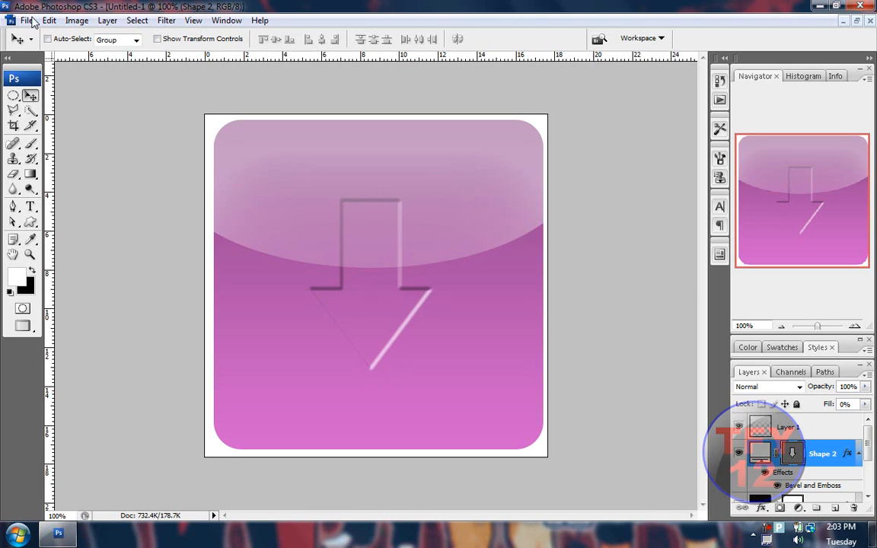
{"action": "left_click", "coordinate": [27, 20]}
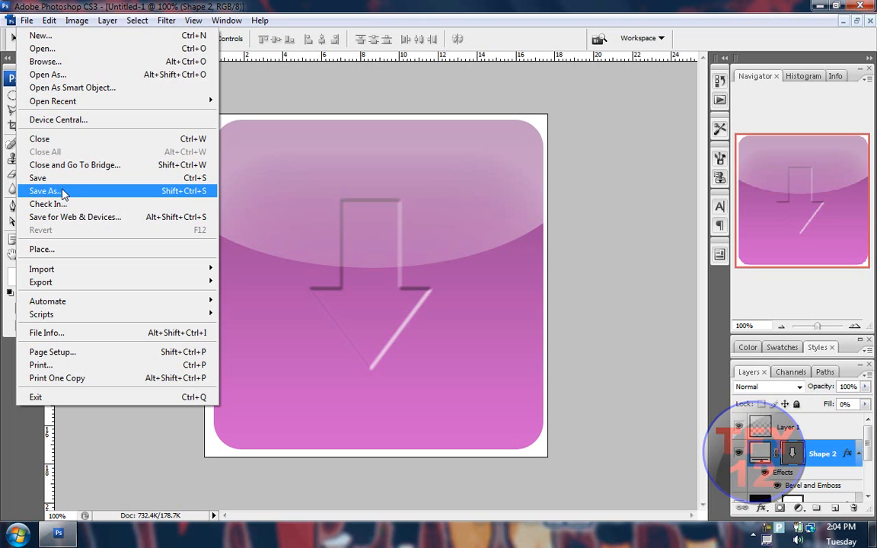
{"action": "left_click", "coordinate": [172, 542]}
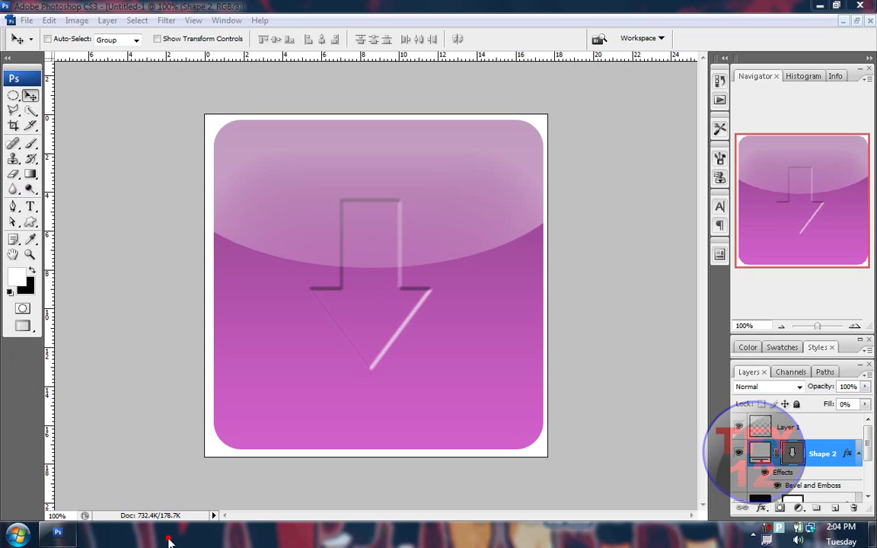
{"action": "right_click", "coordinate": [767, 531]}
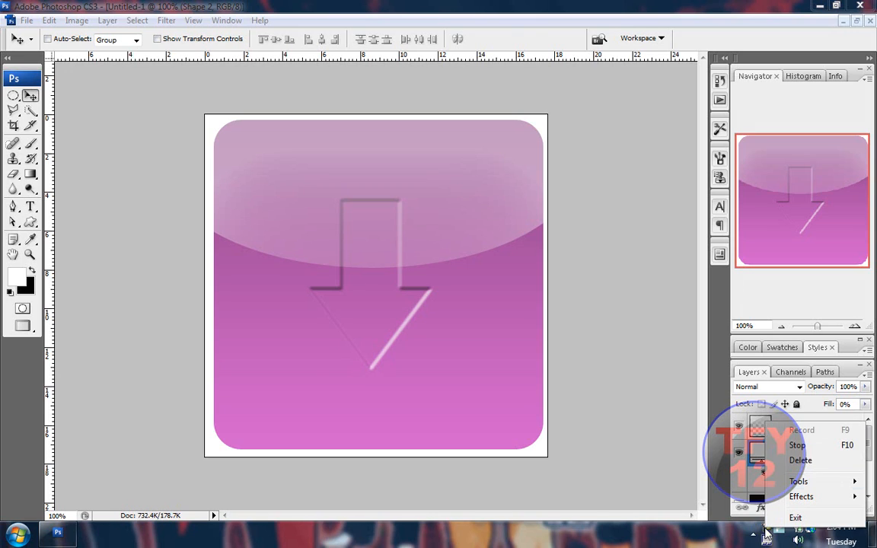